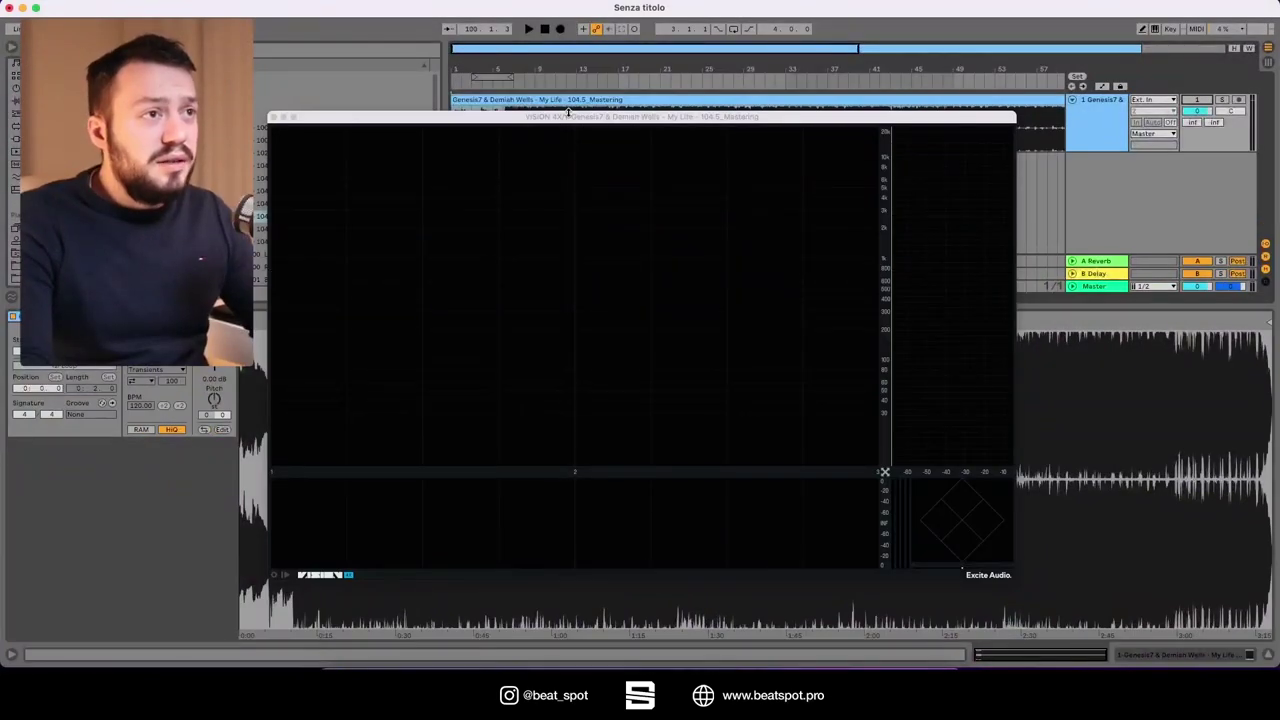
Bring VISION 4X to the front and set the playback start point in the arrangement
click(536, 115)
click(505, 113)
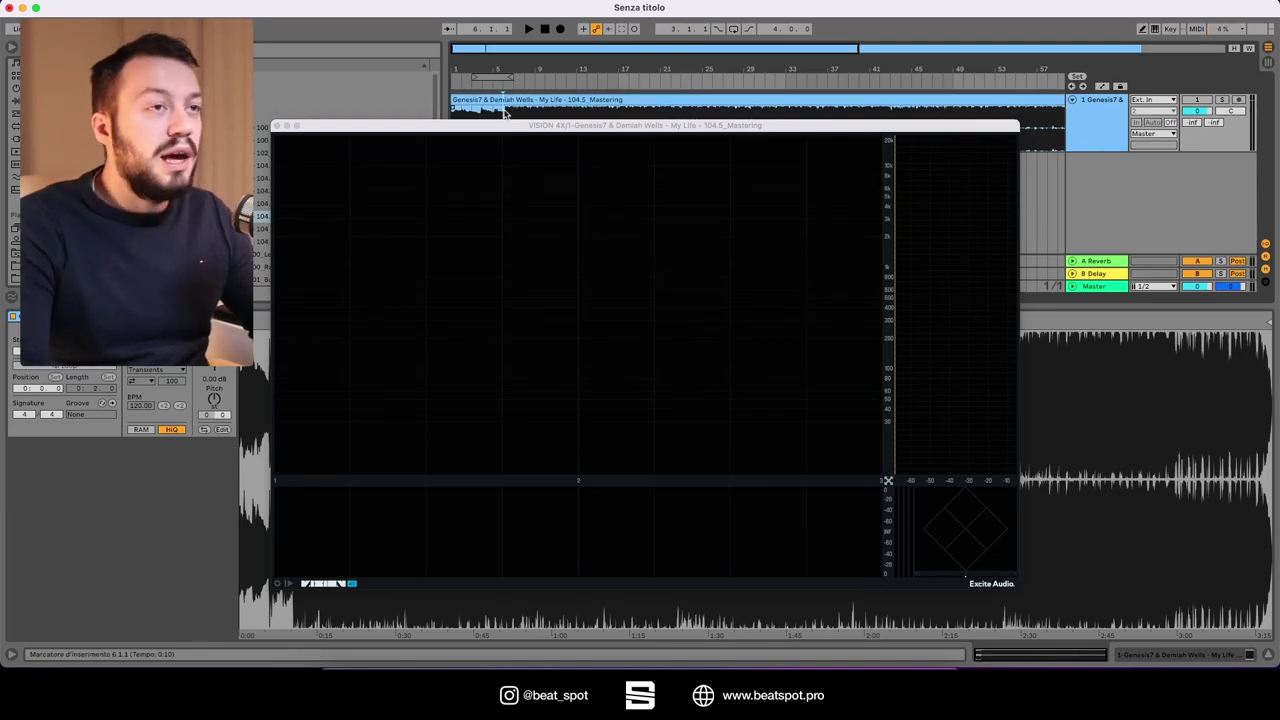
Play the track, move the plugin window, and resize the spectrogram and waveform panes
key(space)
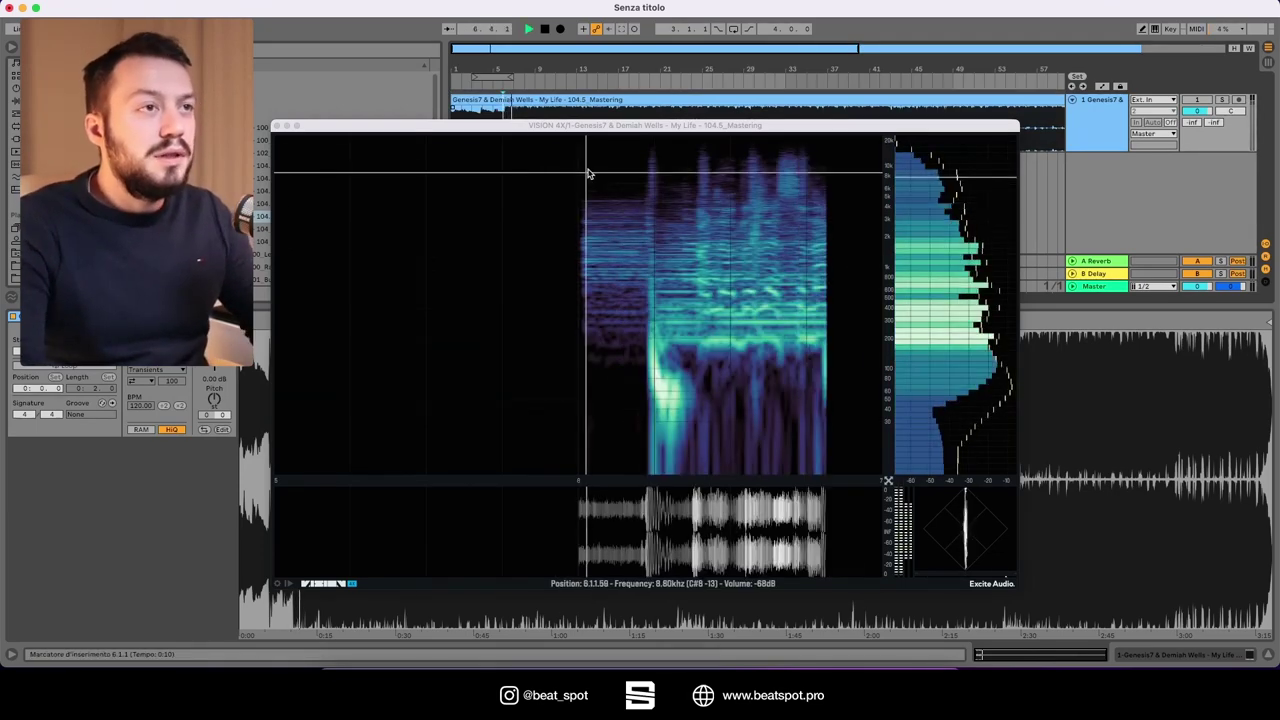
drag(600, 124, 657, 111)
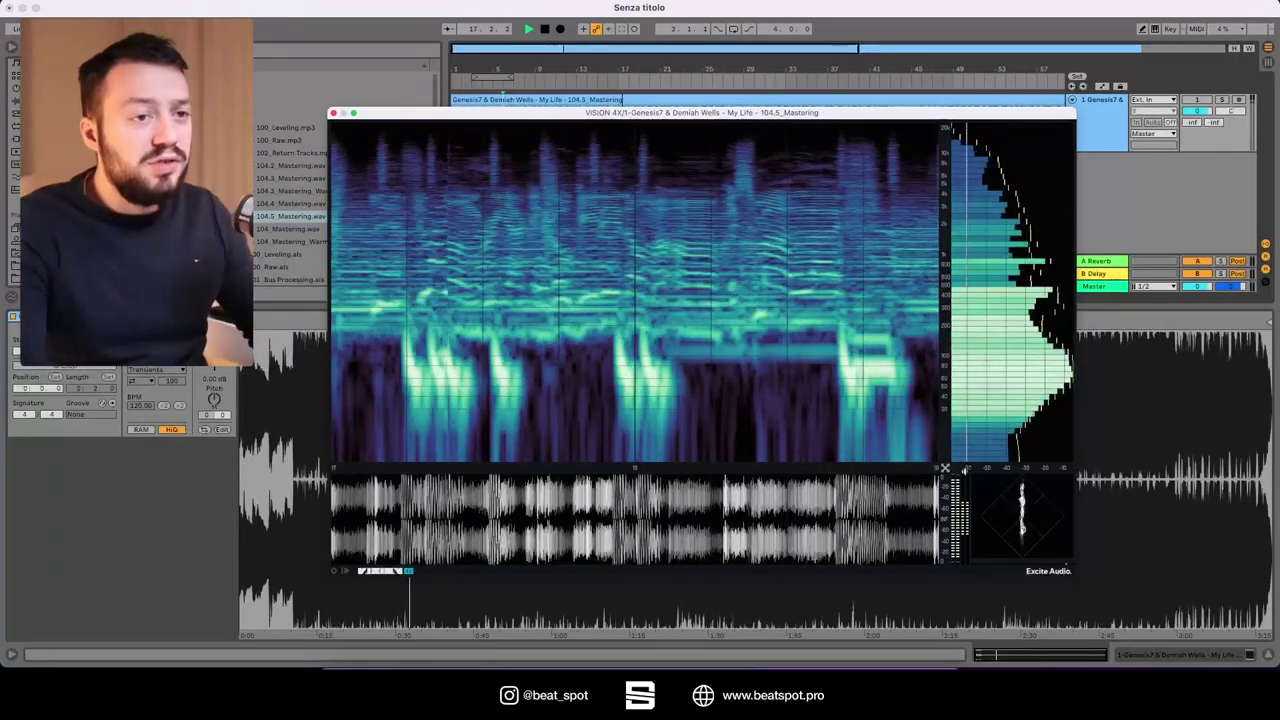
drag(771, 415, 951, 347)
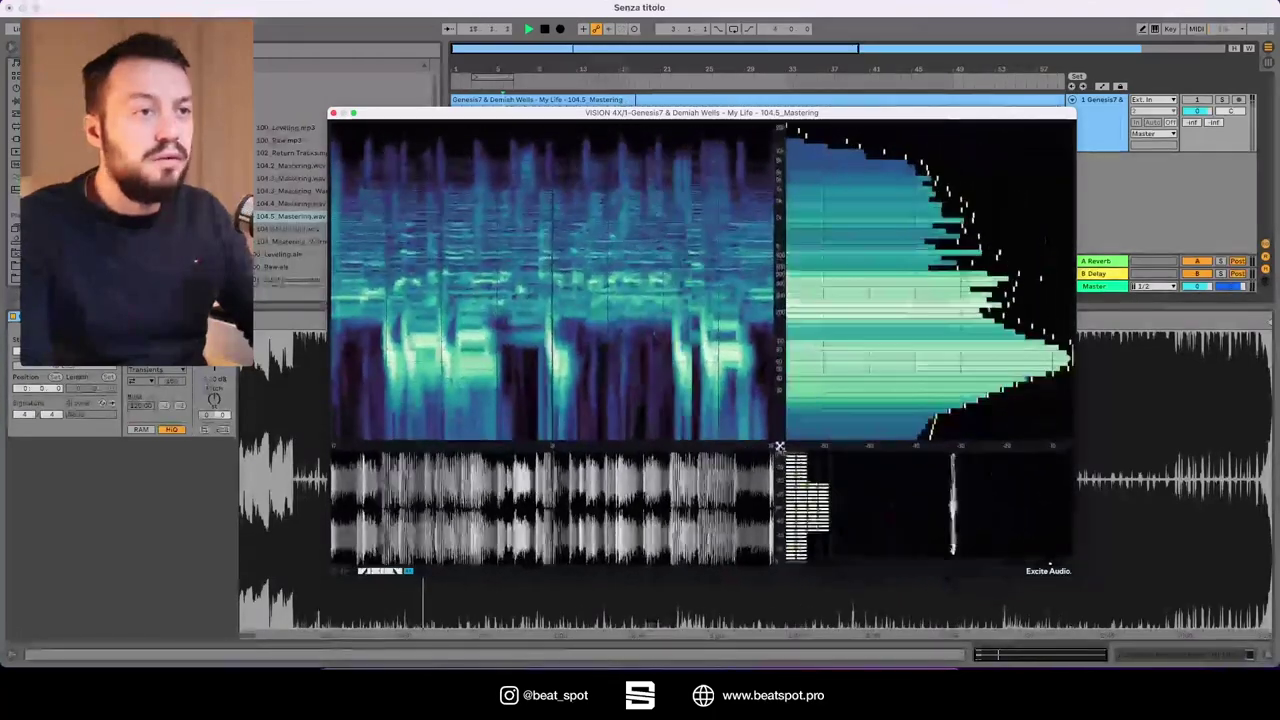
drag(779, 446, 862, 364)
drag(1095, 137, 1087, 452)
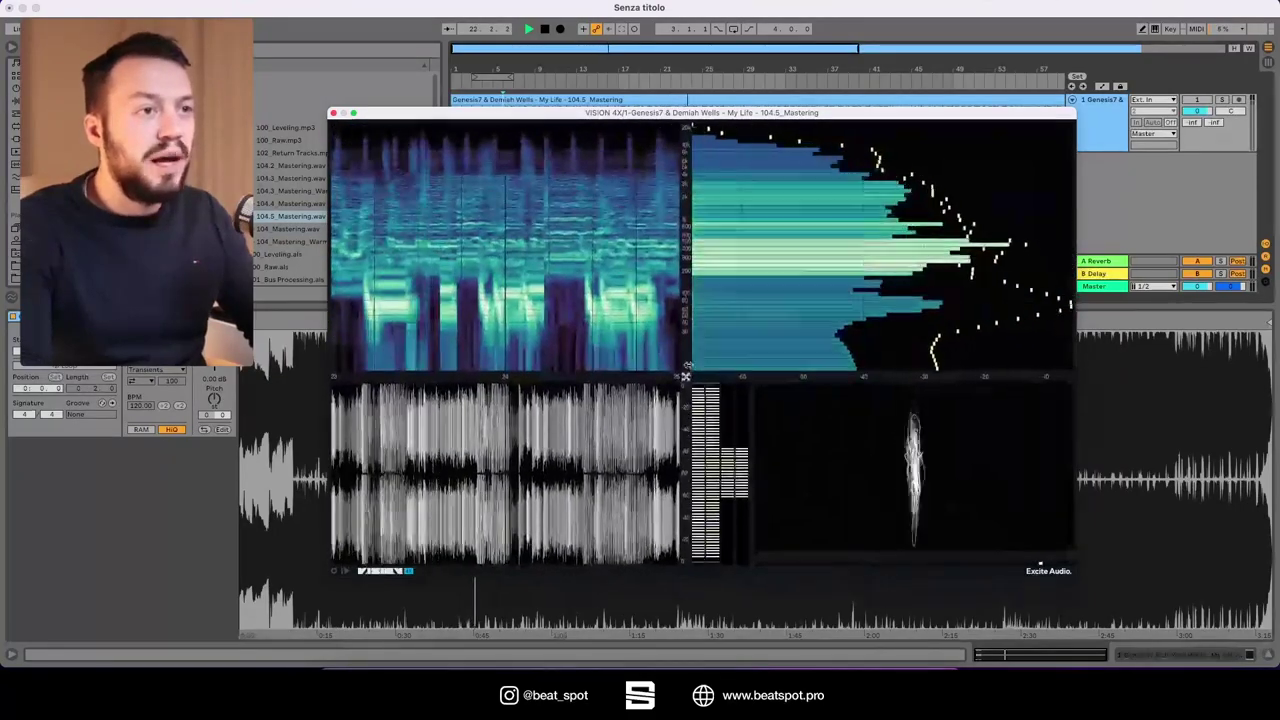
drag(709, 128, 680, 128)
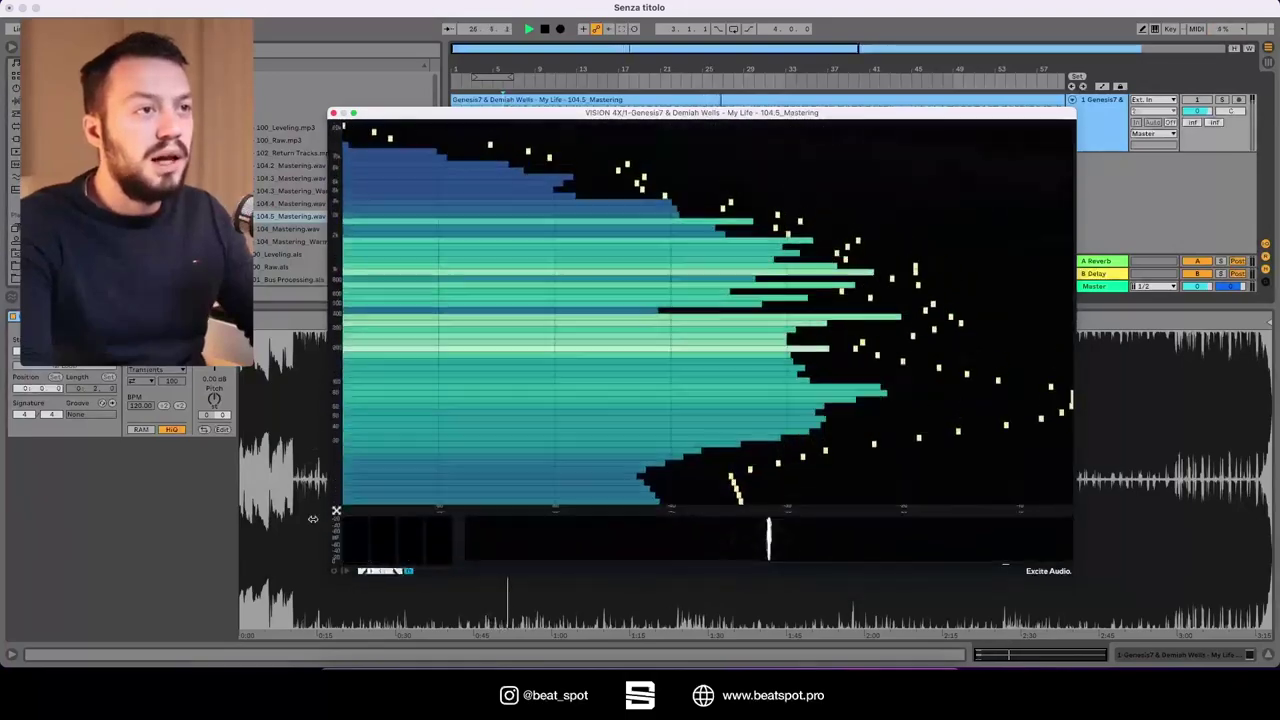
Set the top panes' height, resume the paused displays, and open the settings panel
drag(313, 518, 360, 316)
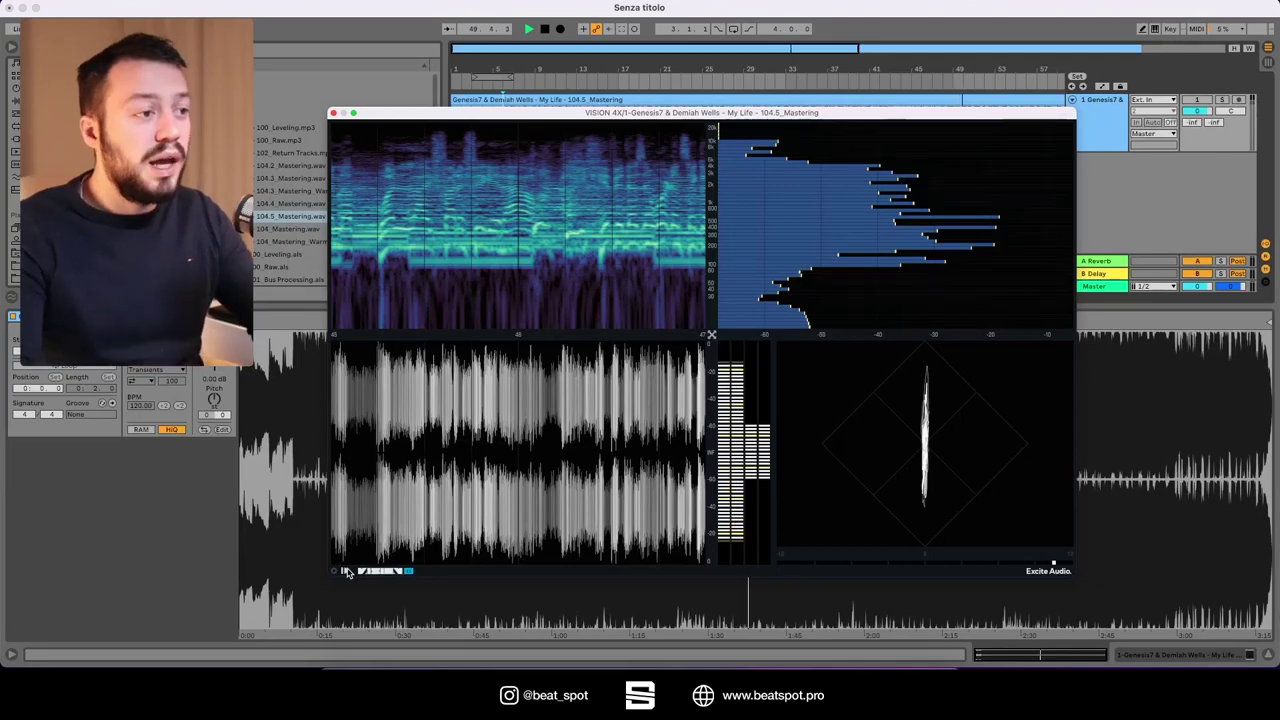
click(344, 571)
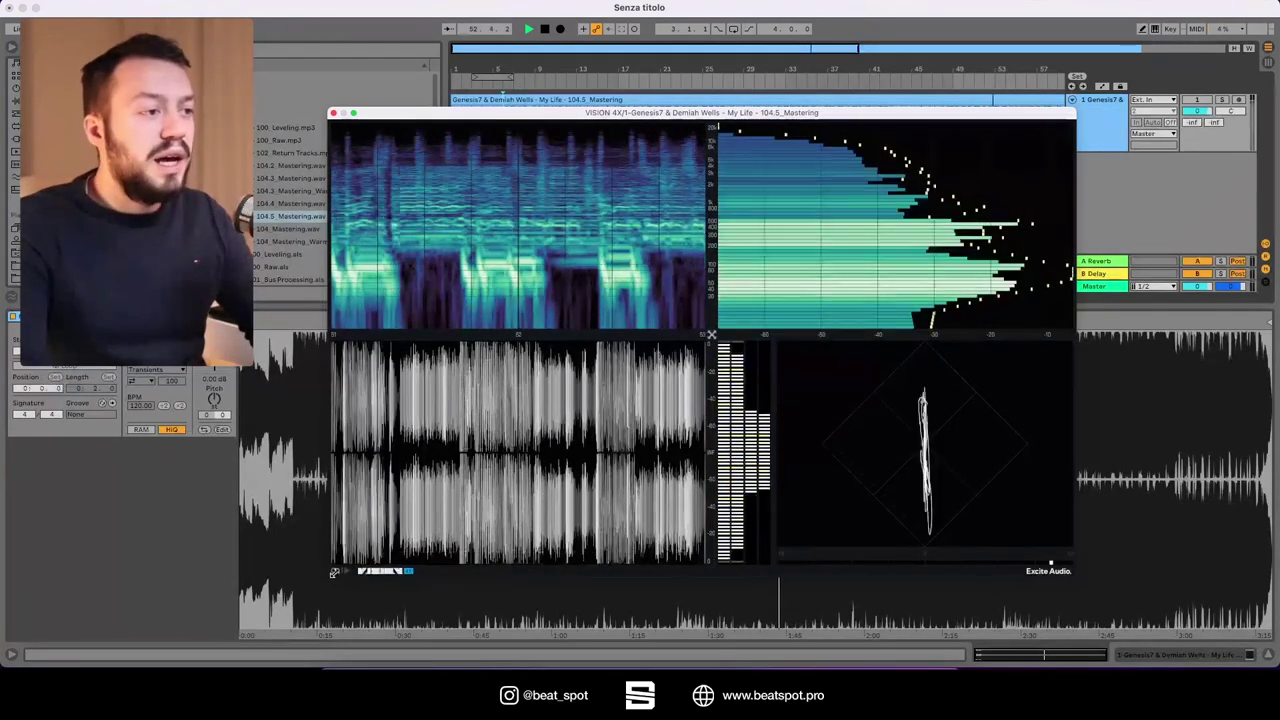
click(381, 571)
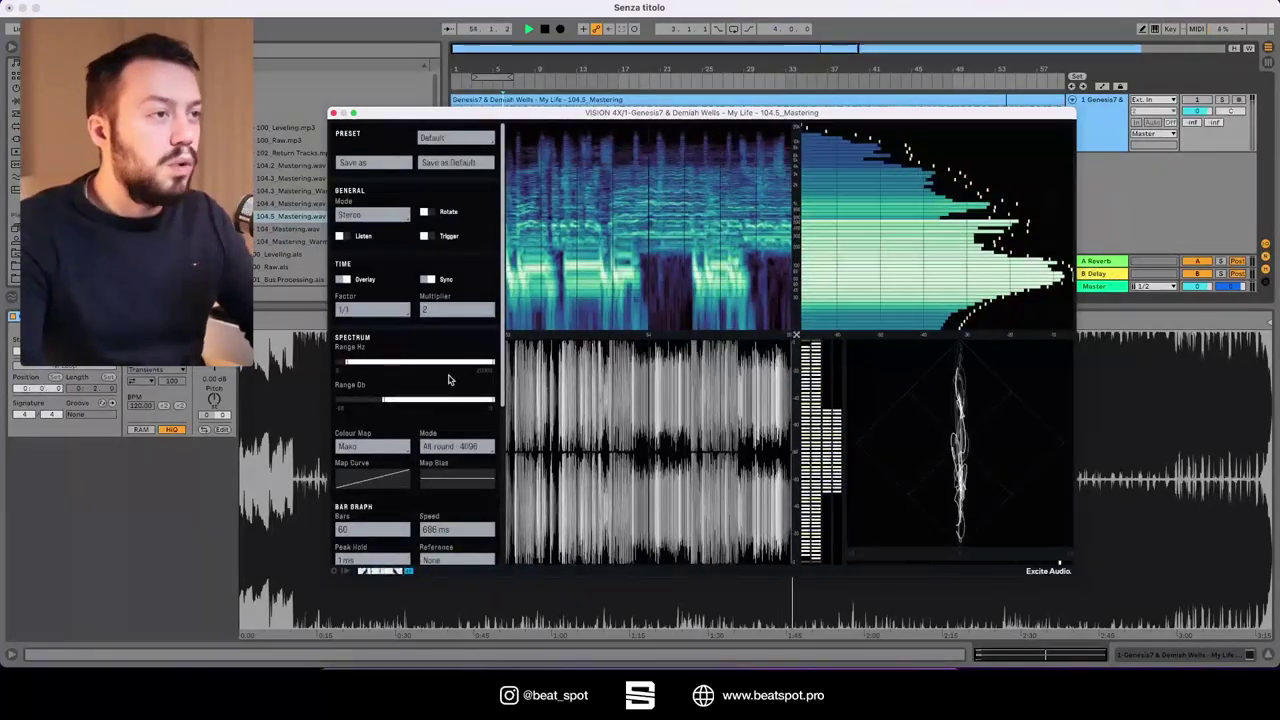
Keep Stereo mode, test the panel swap and Overlay toggles, and enlarge the plugin window
click(362, 215)
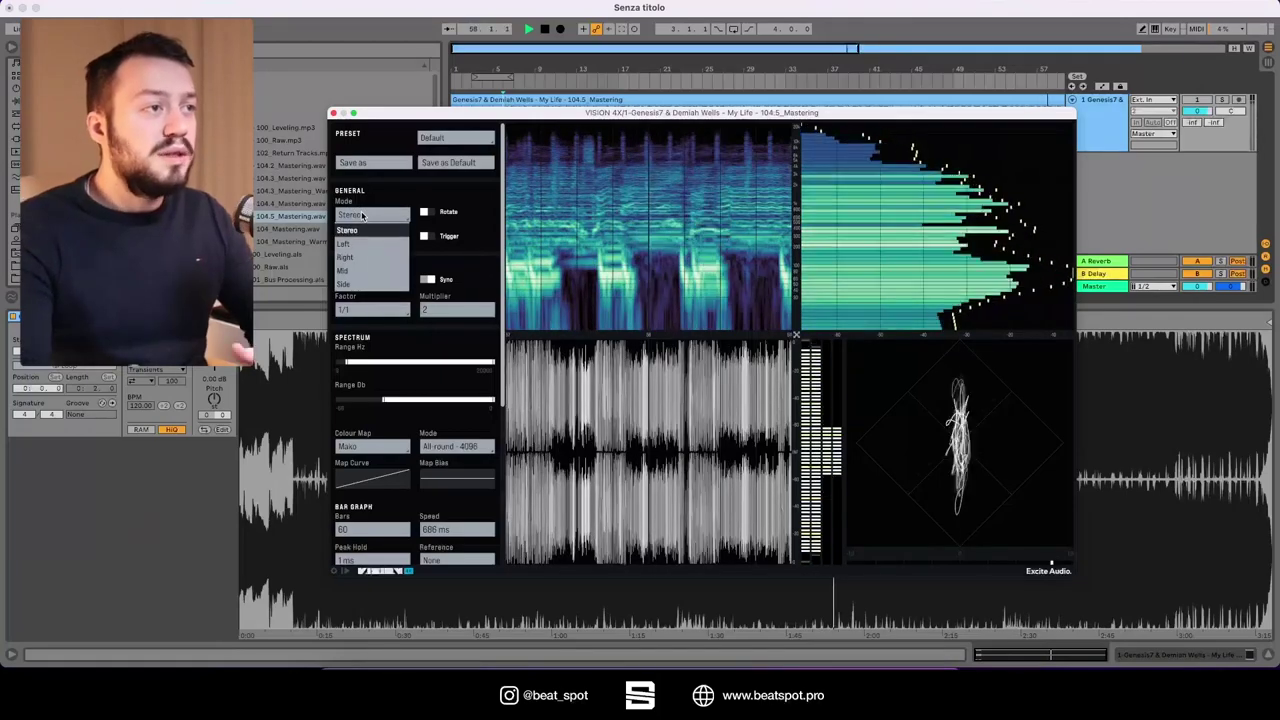
click(405, 203)
click(427, 212)
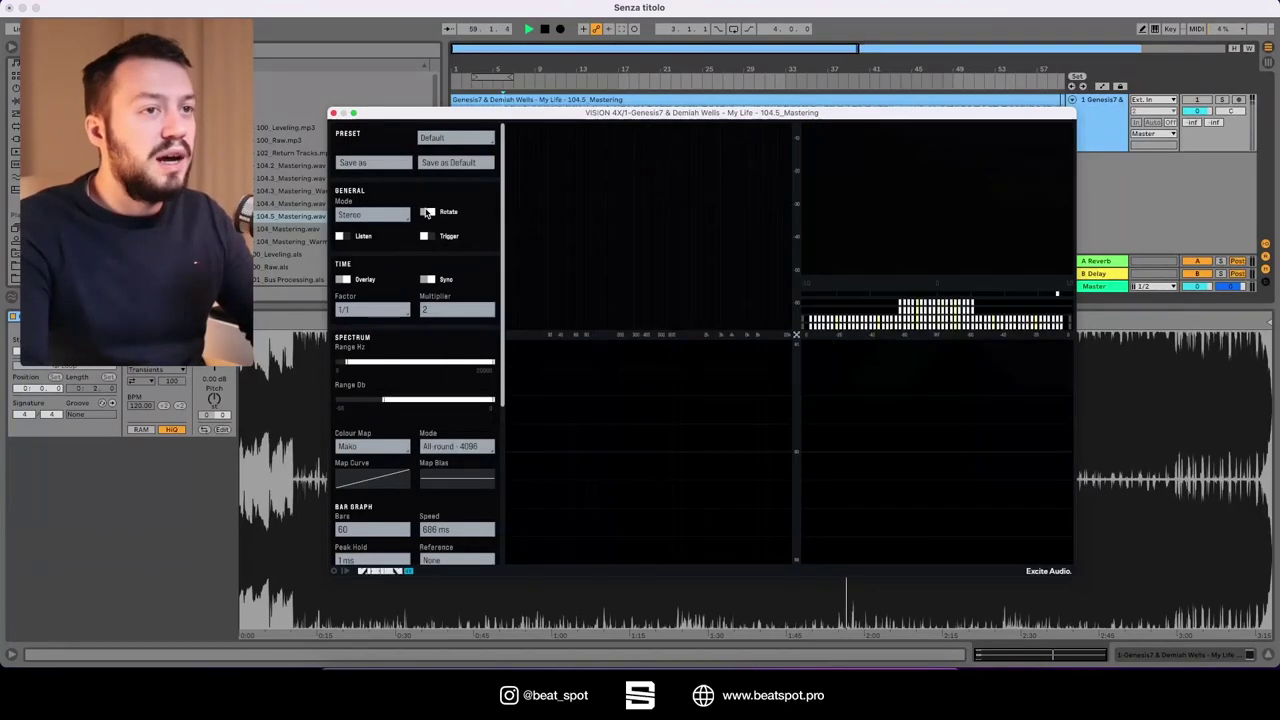
click(429, 237)
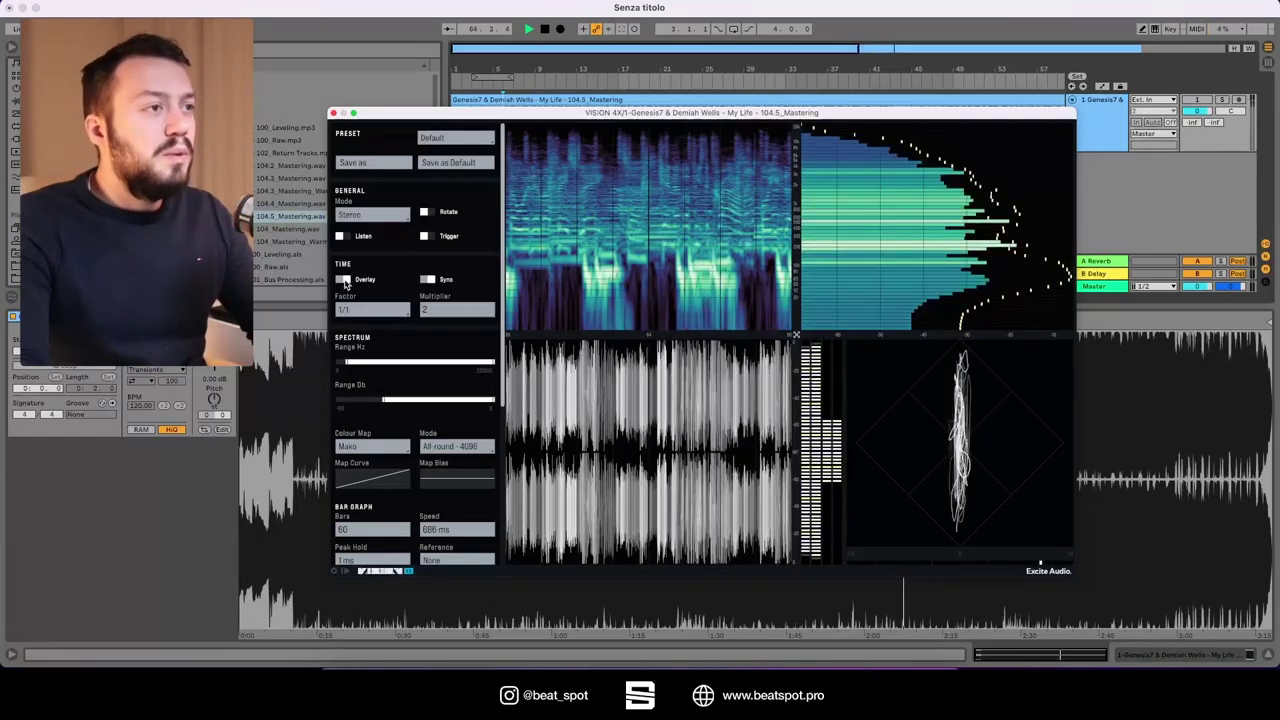
click(344, 280)
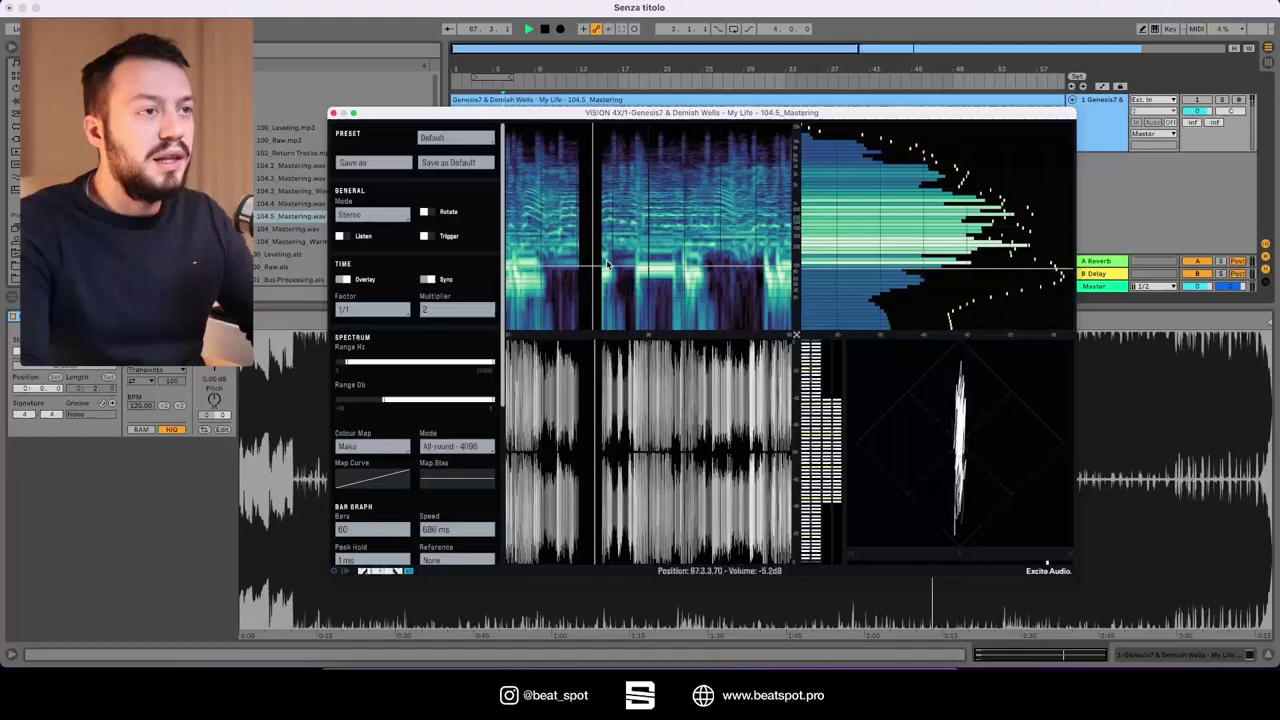
click(342, 280)
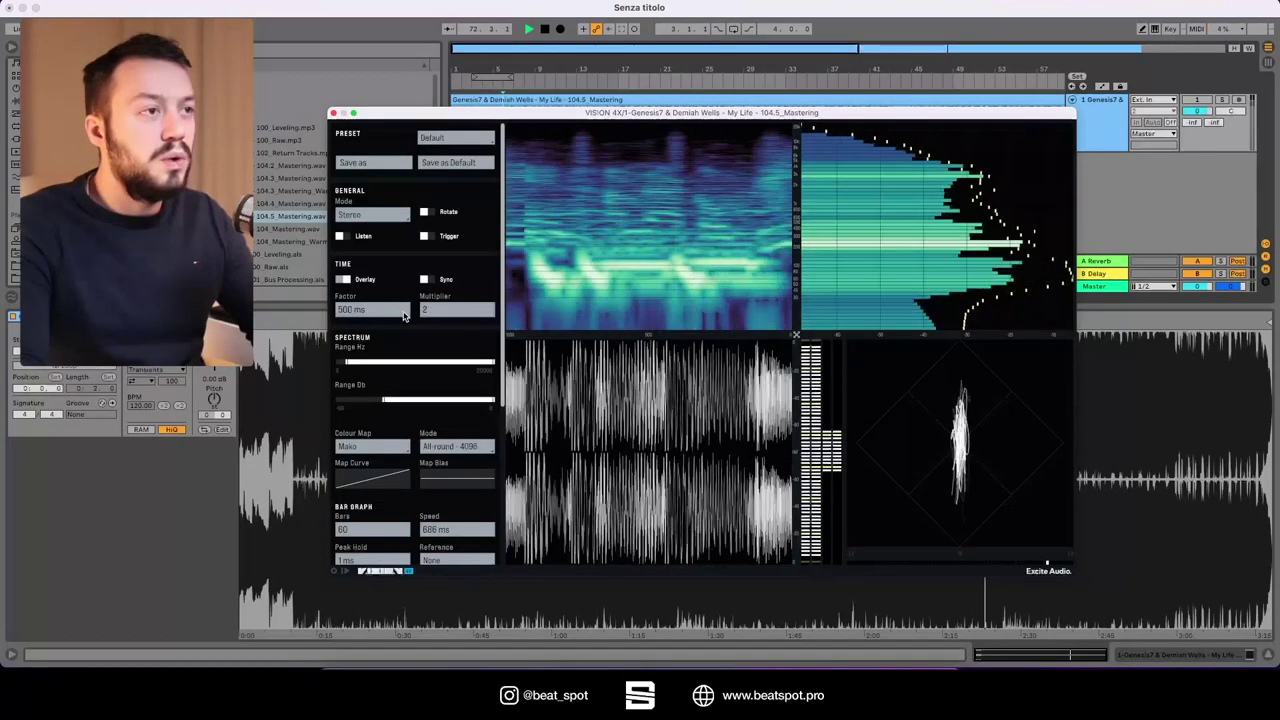
drag(325, 106, 188, 90)
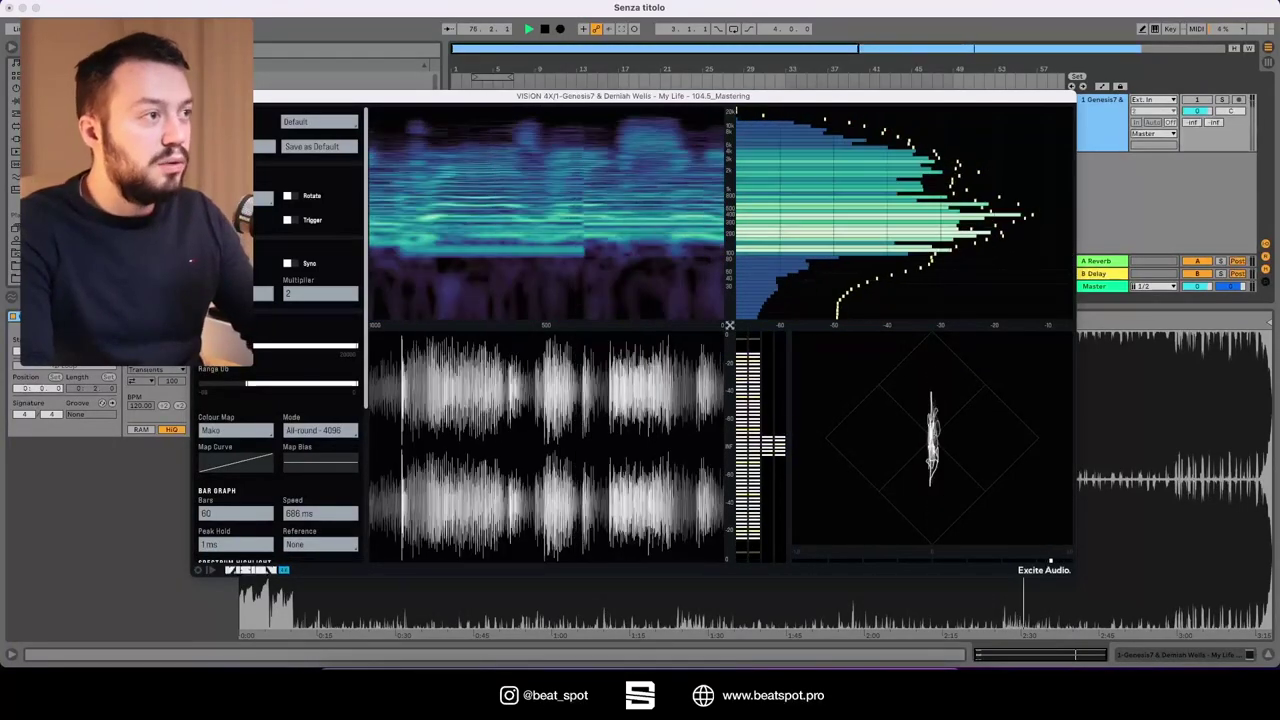
Set Multiplier to 1, narrow the spectrum's dB range, and scroll to Colour Map
scroll(604, 420, up, 5)
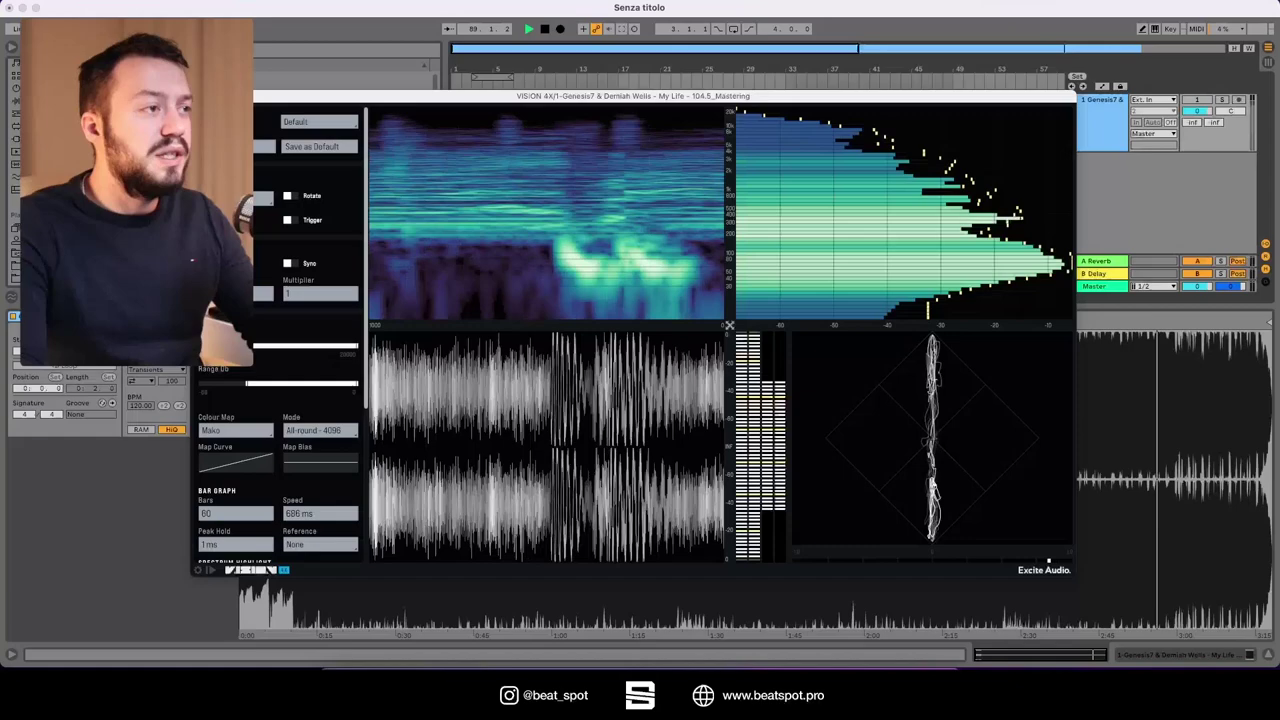
scroll(278, 340, down, 1)
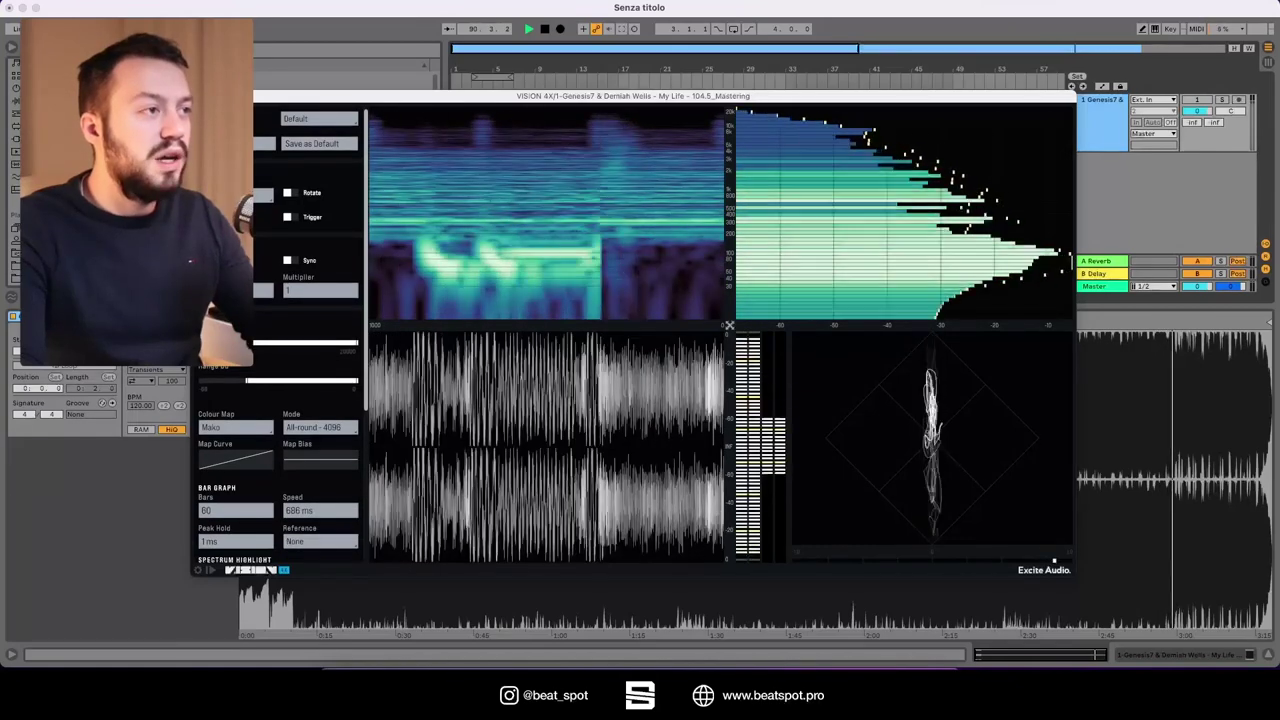
drag(350, 343, 253, 350)
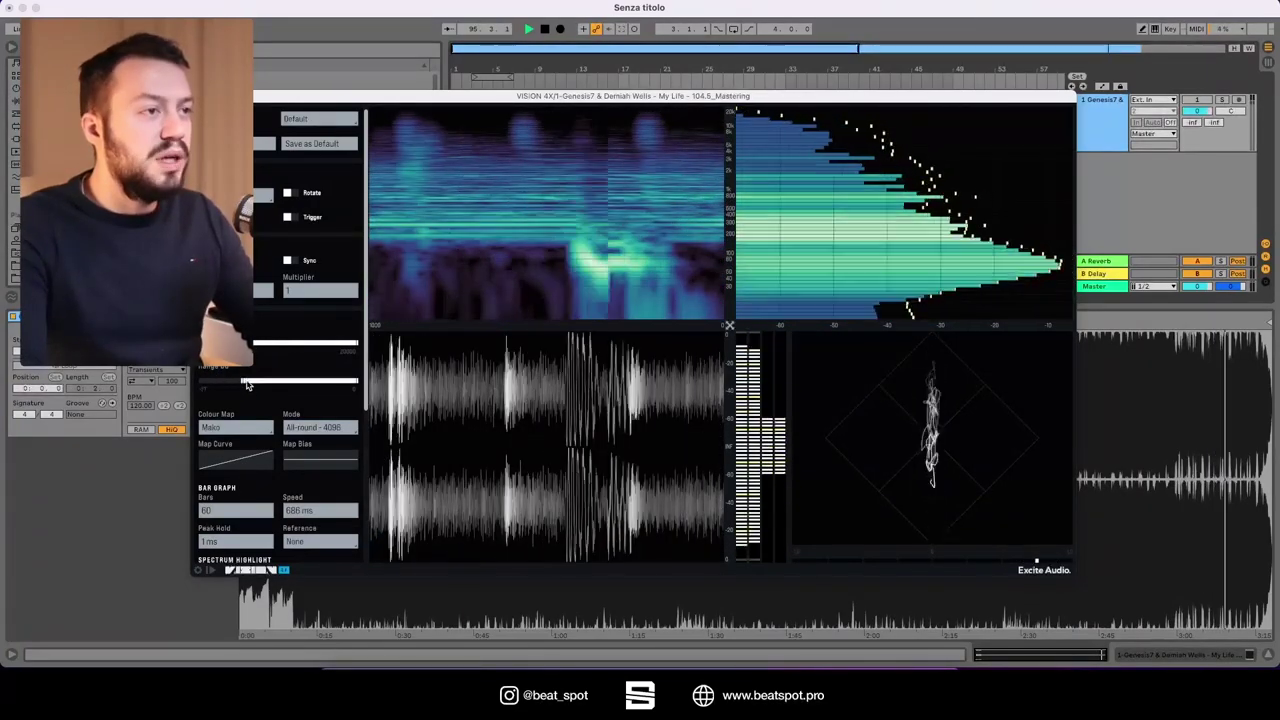
scroll(249, 385, down, 3)
Compare Magma and blue colour maps, settle on red Rocket, and restart playback
click(235, 325)
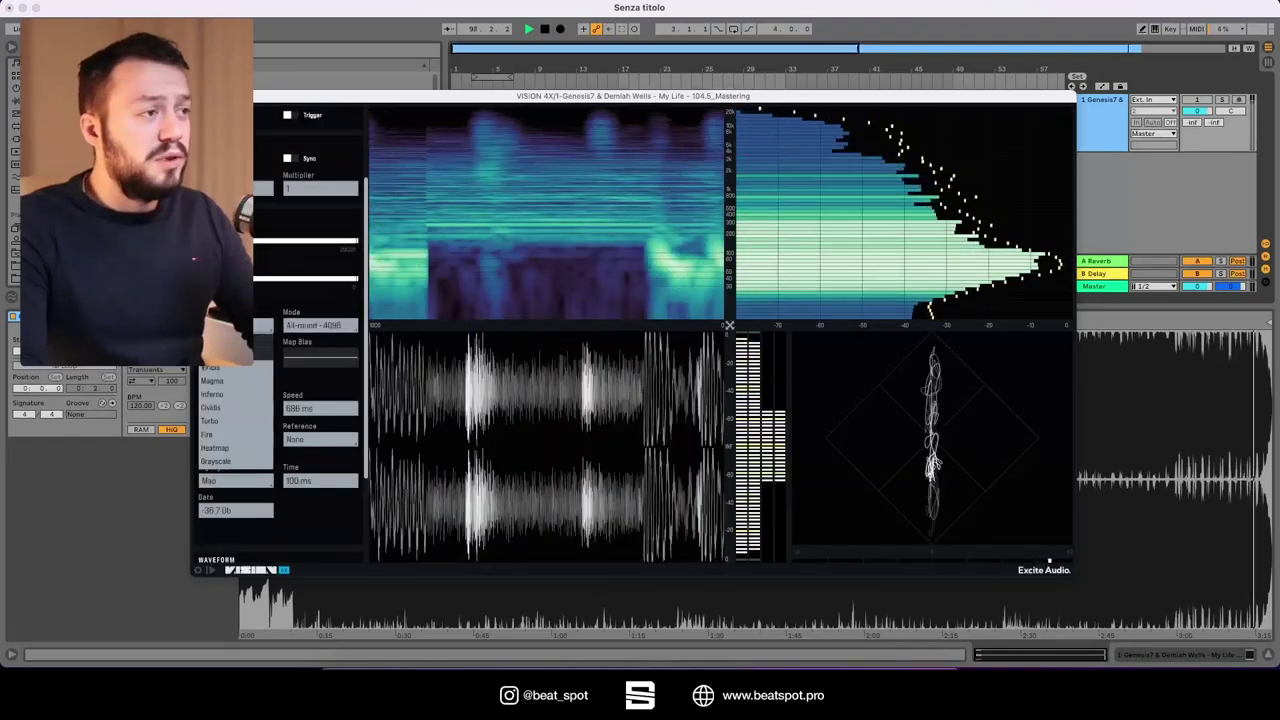
click(212, 381)
click(235, 325)
click(212, 368)
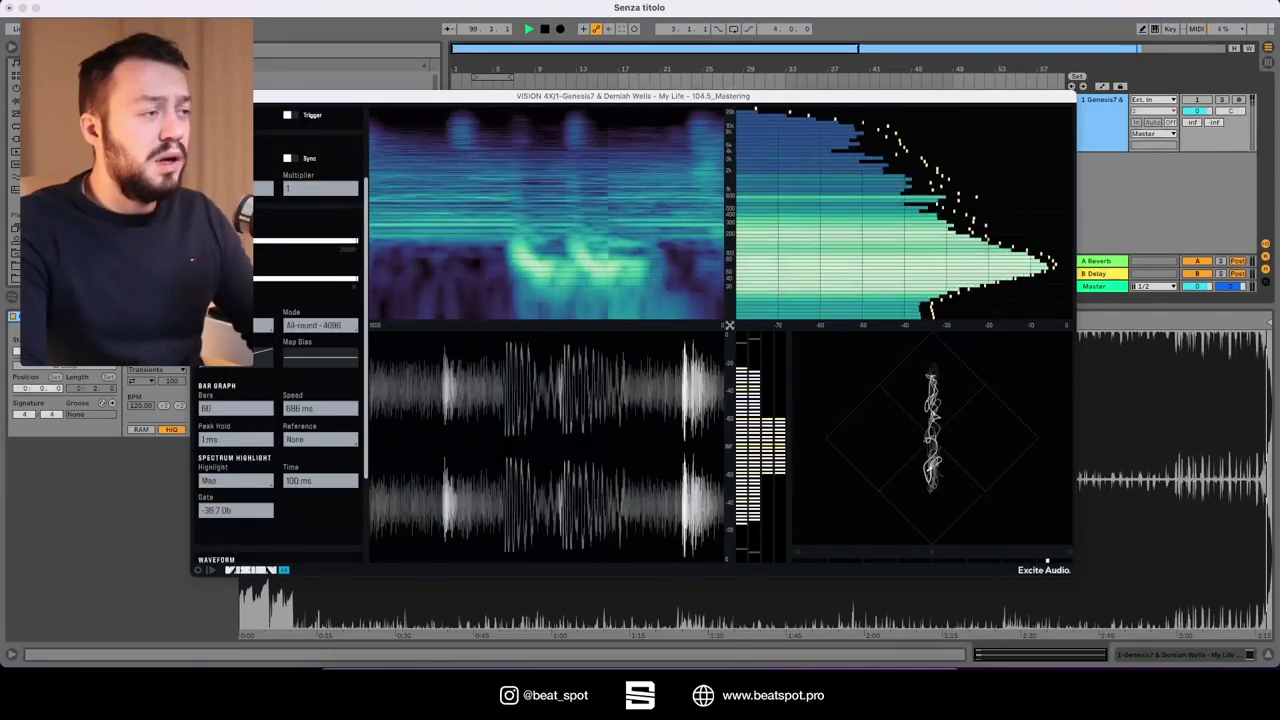
click(225, 368)
click(225, 368)
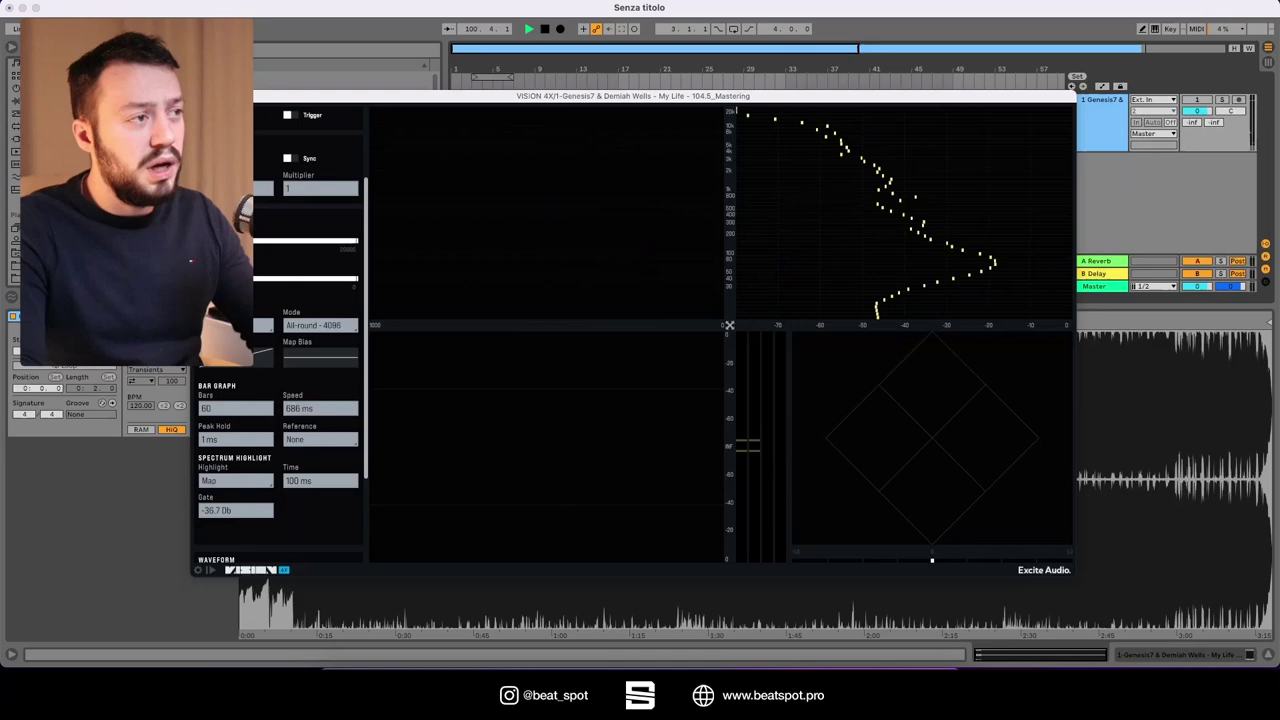
click(225, 368)
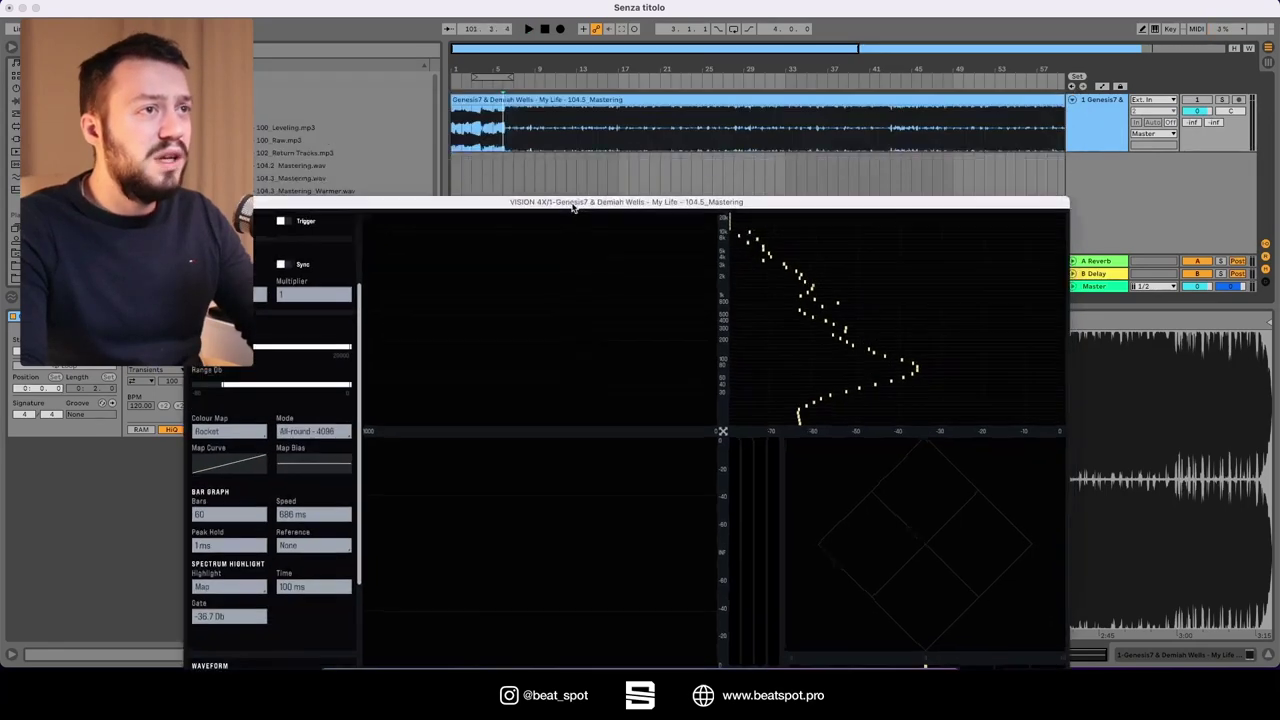
key(space)
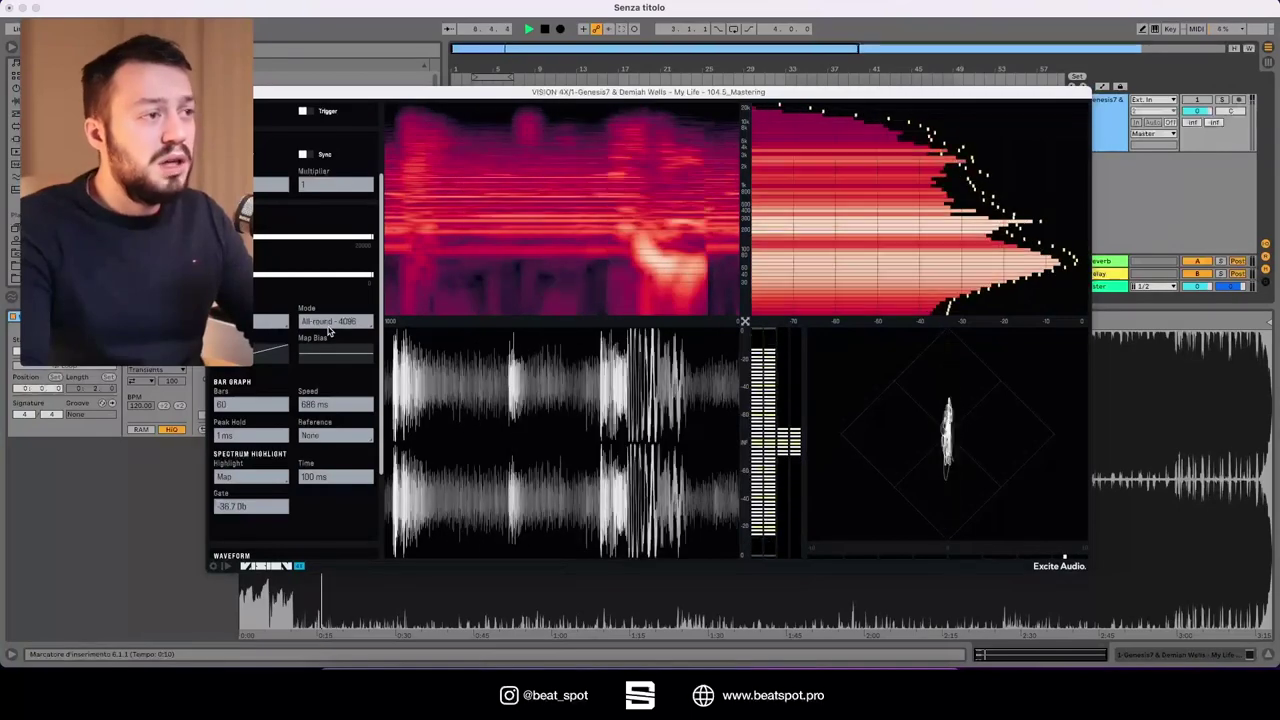
Try Transient - 2048 analysis, return to All-round - 4096, and set Bars to 28
click(310, 323)
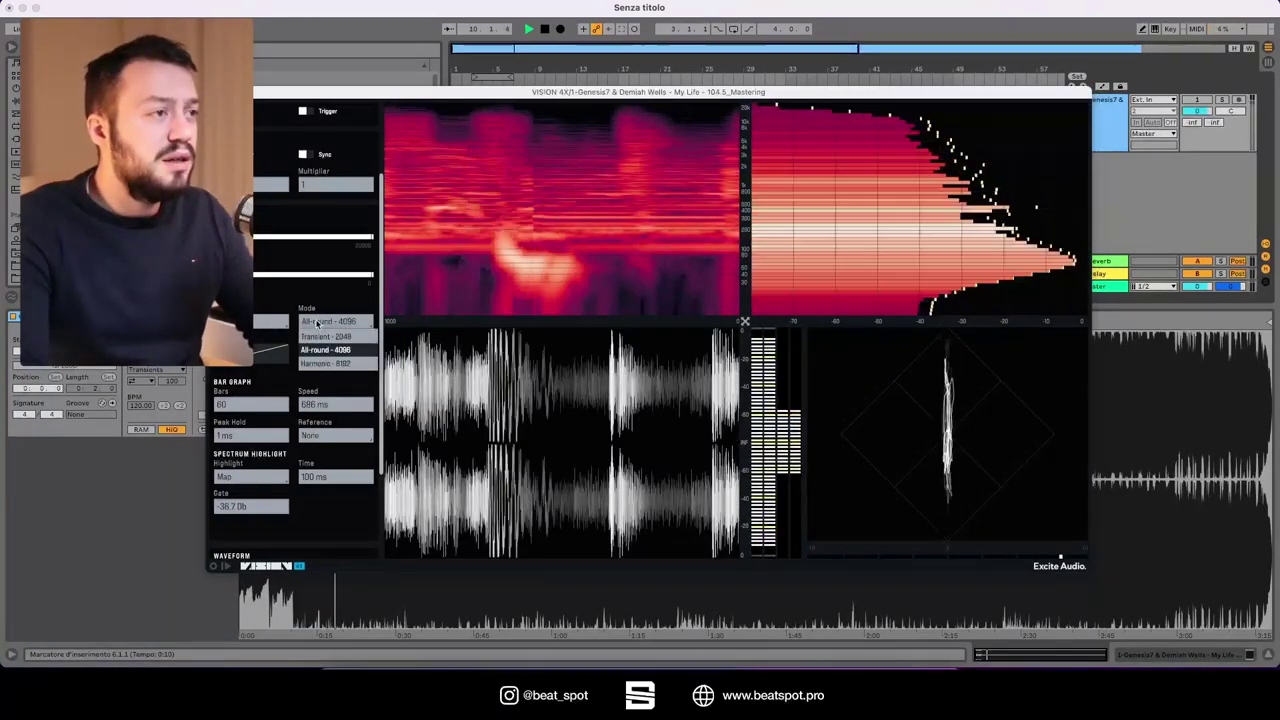
click(325, 338)
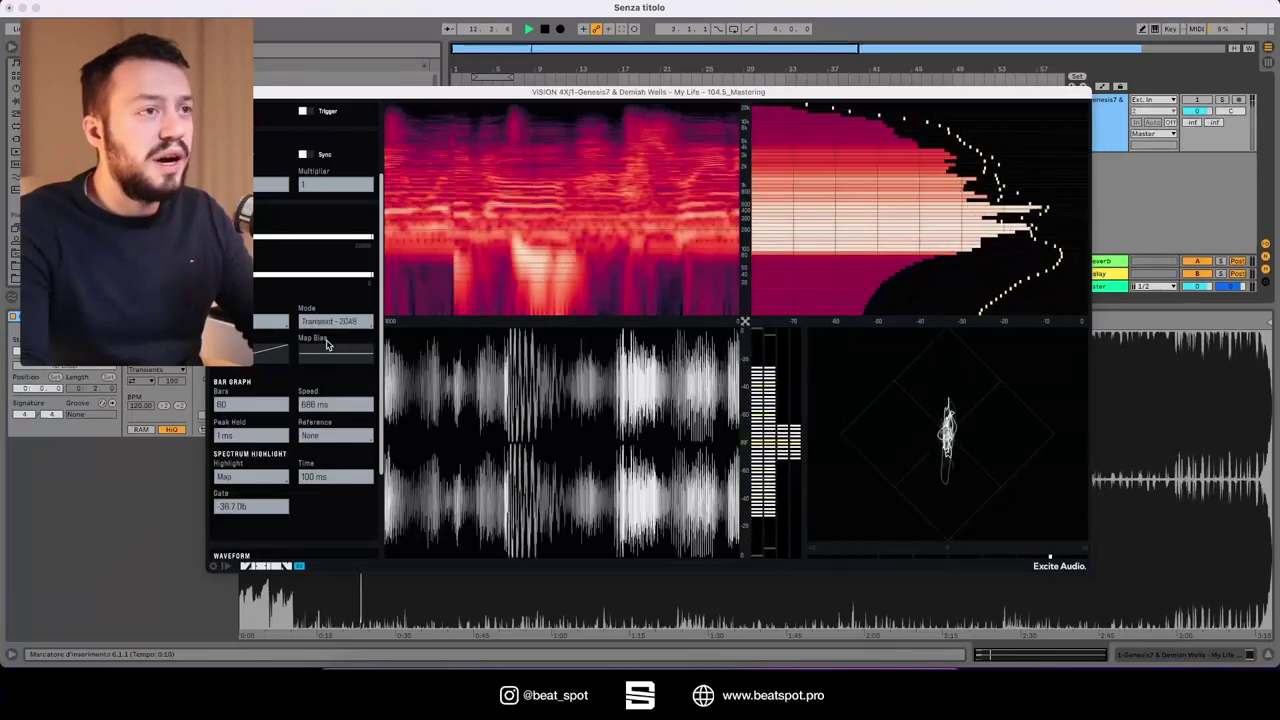
click(330, 321)
click(327, 350)
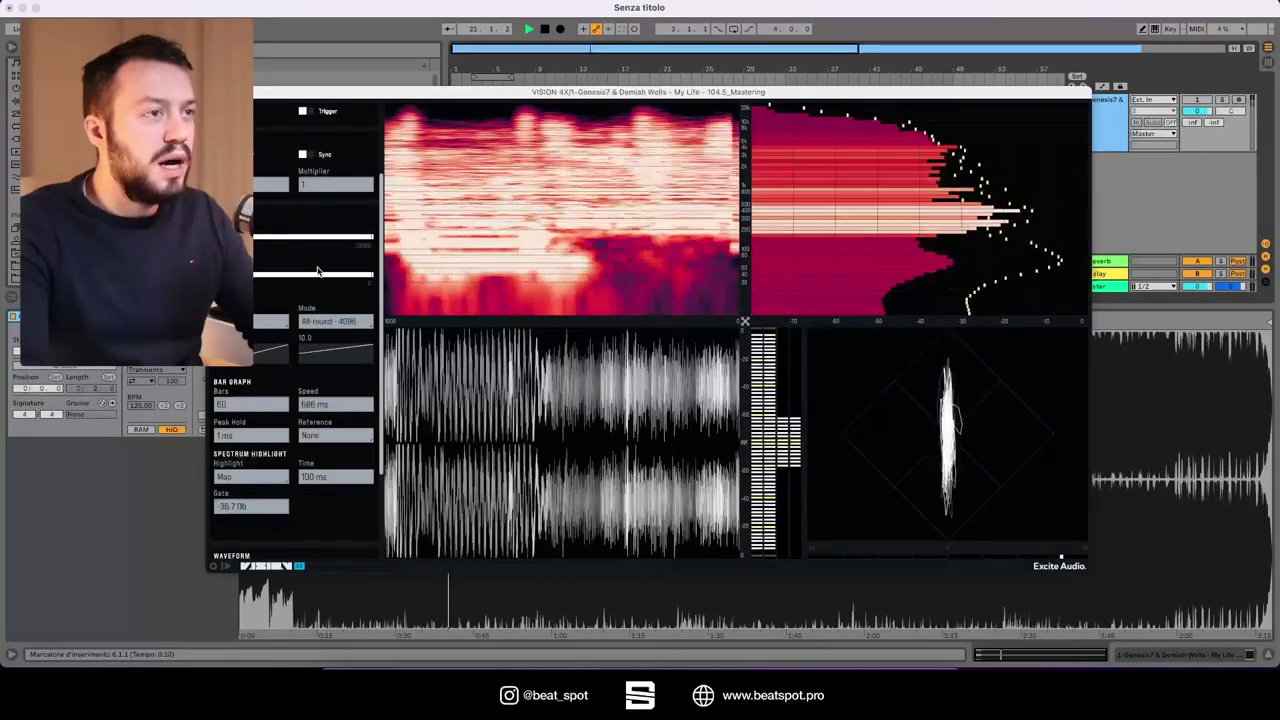
scroll(305, 378, down, 1)
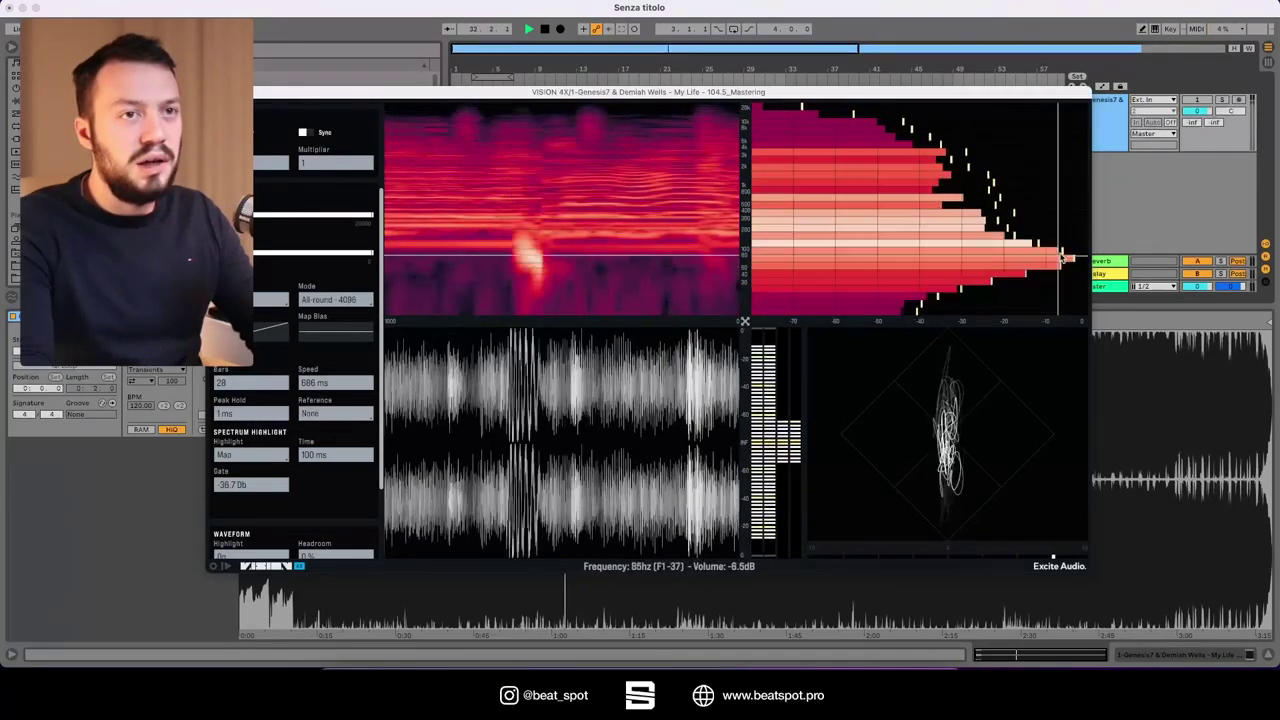
Compare Acoustic, Ambient and Hip-hop reference curves, keeping Hip-hop as the reference
click(334, 414)
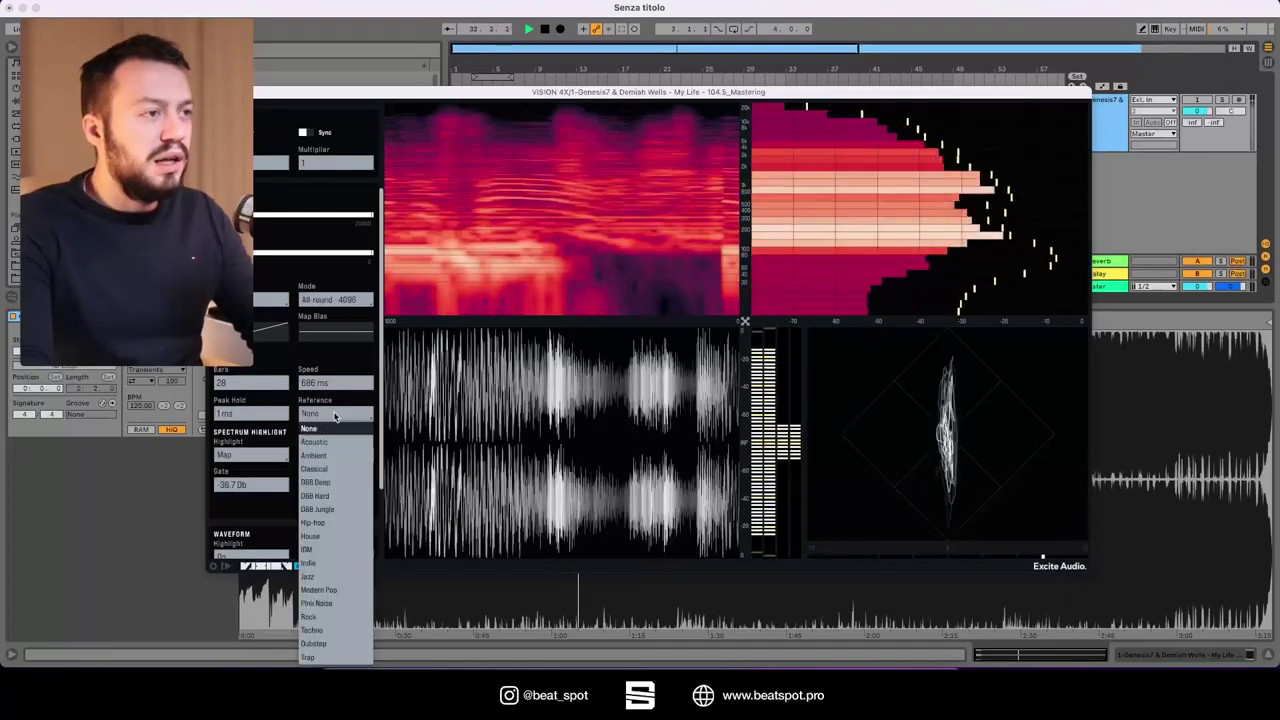
click(315, 442)
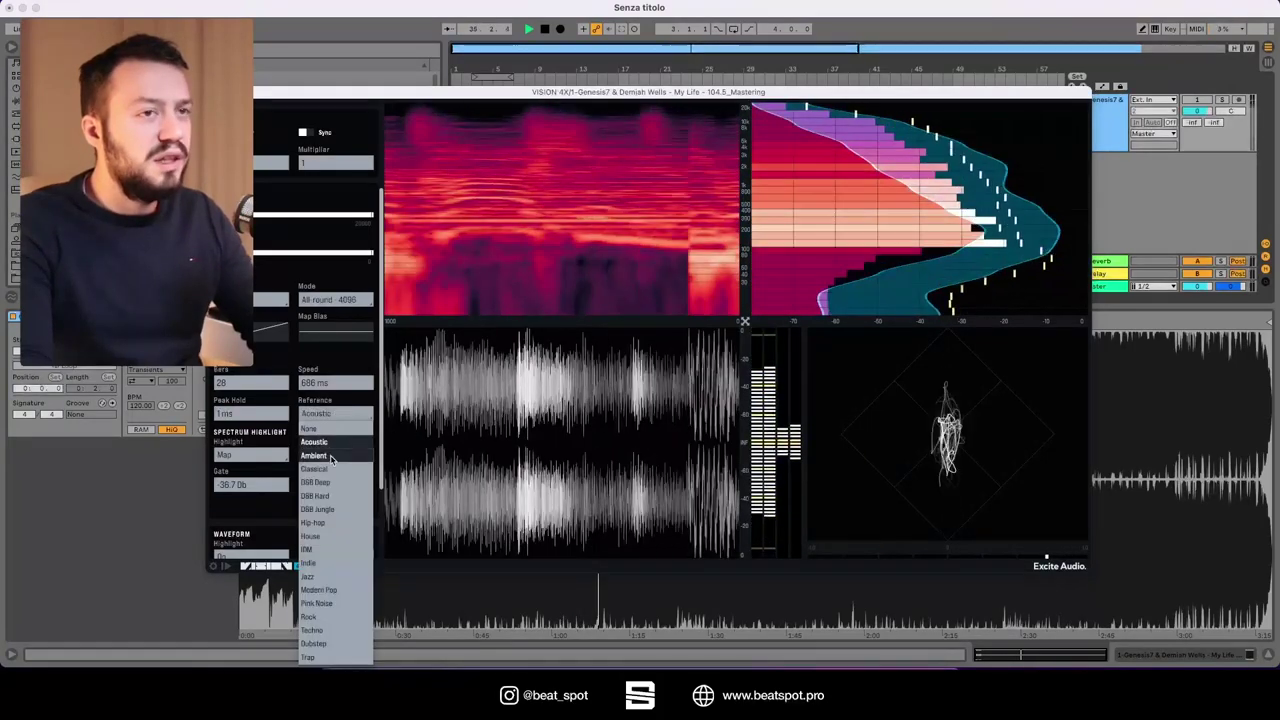
click(331, 456)
click(335, 413)
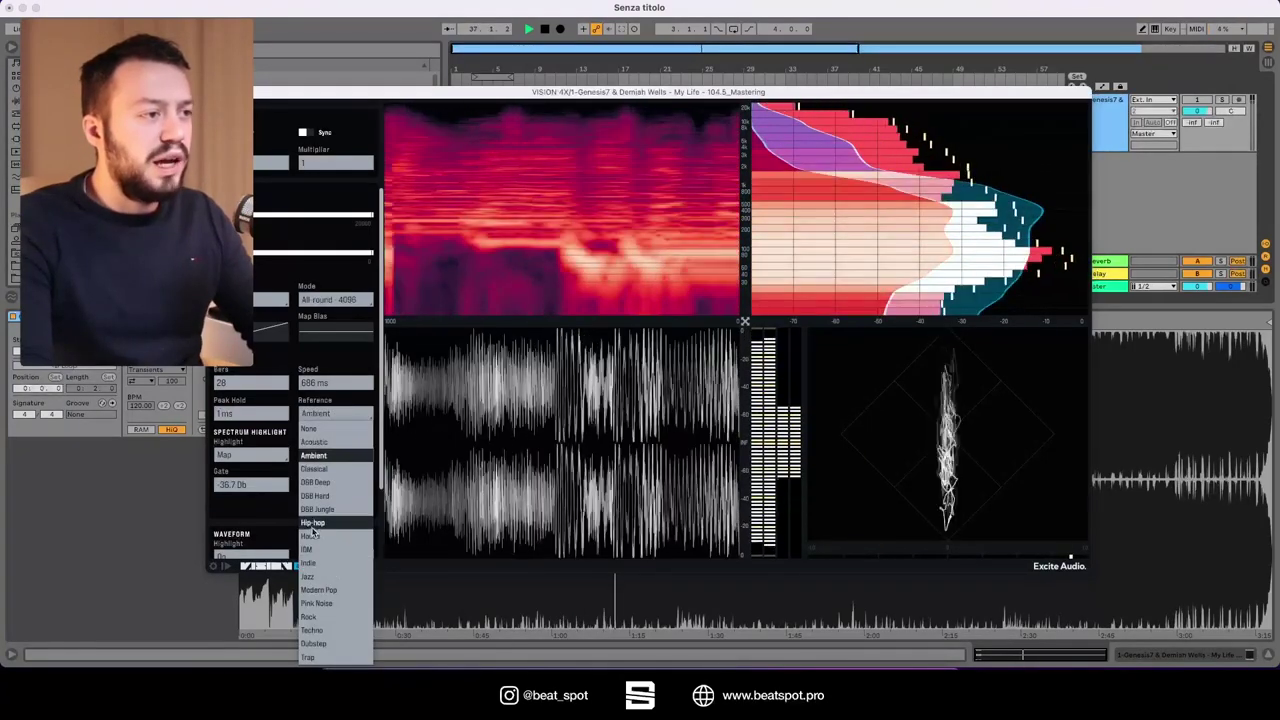
click(311, 524)
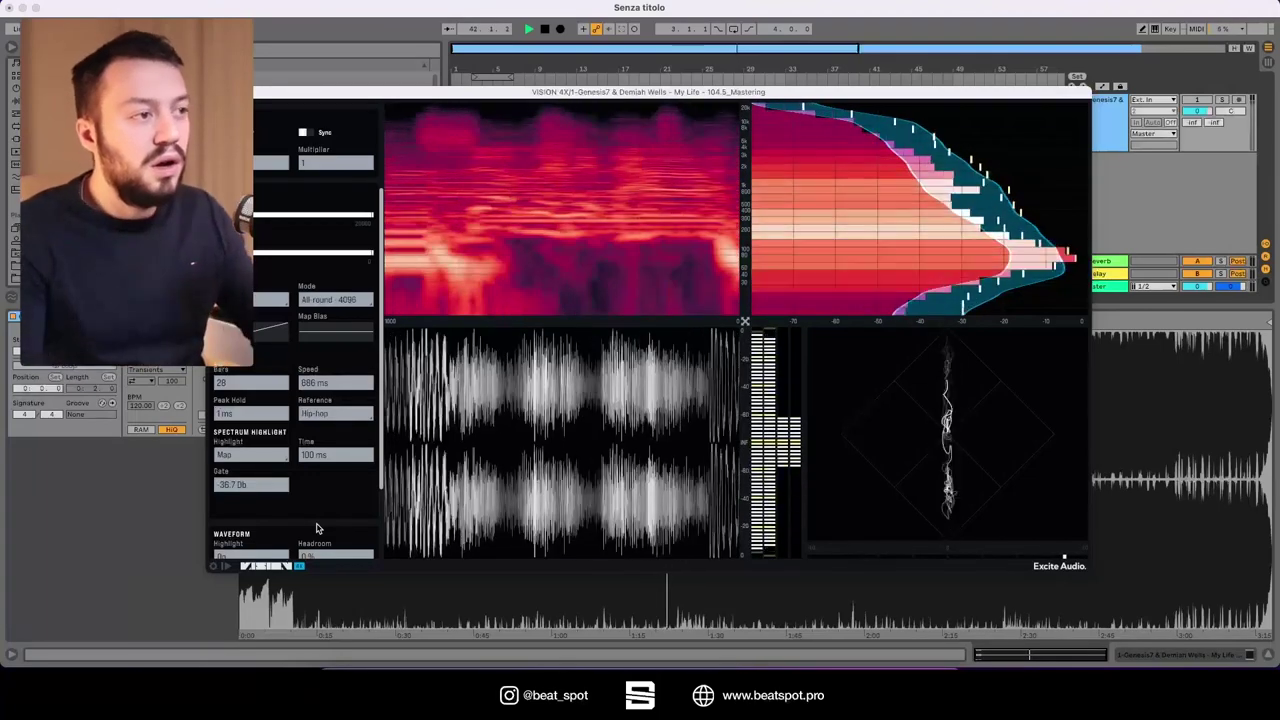
click(329, 413)
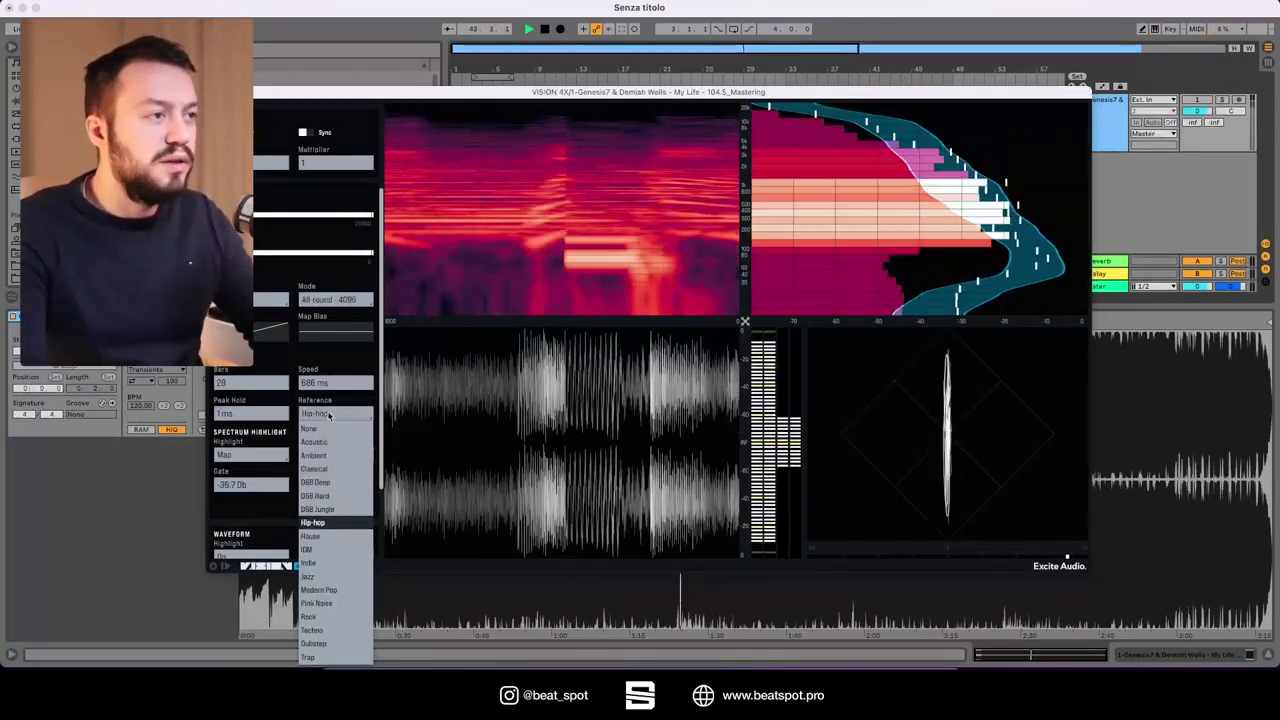
click(329, 413)
Turn spectrum highlighting Off, then set it back to Map
click(245, 455)
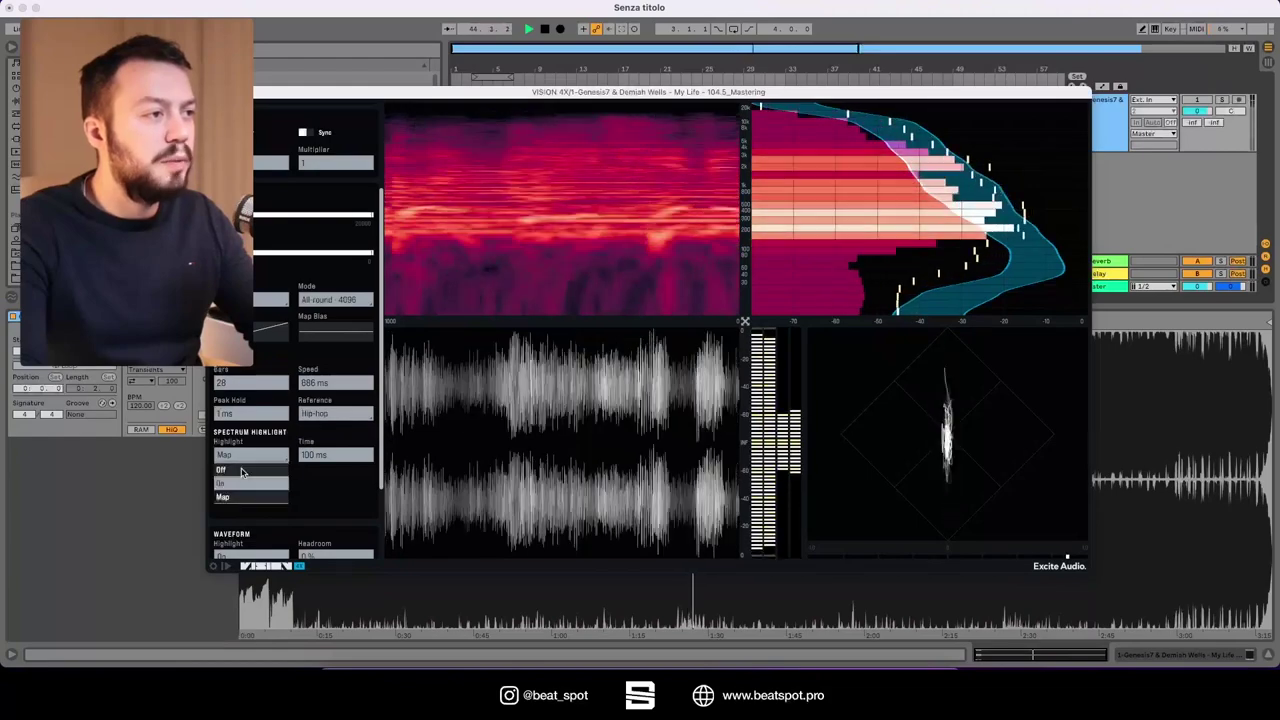
click(222, 469)
click(245, 455)
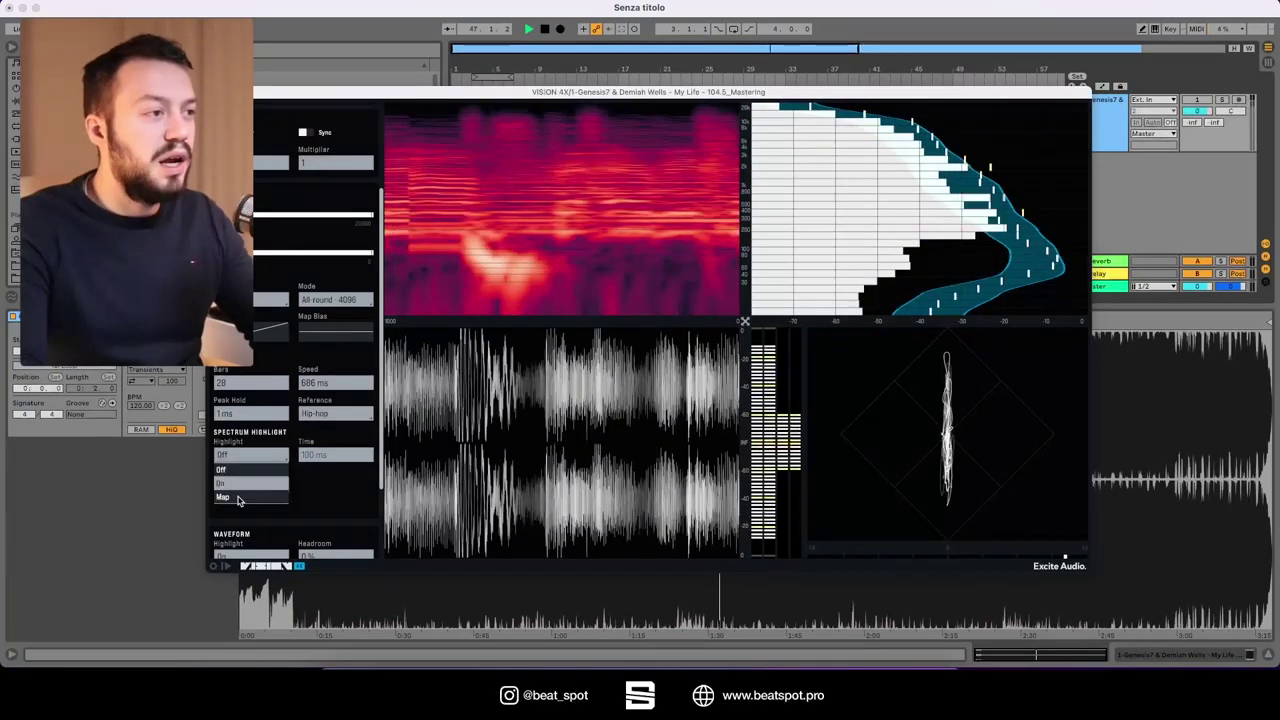
click(238, 498)
Turn off waveform highlighting and adjust the waveform VU Speed back to 2000 ms
scroll(248, 456, down, 3)
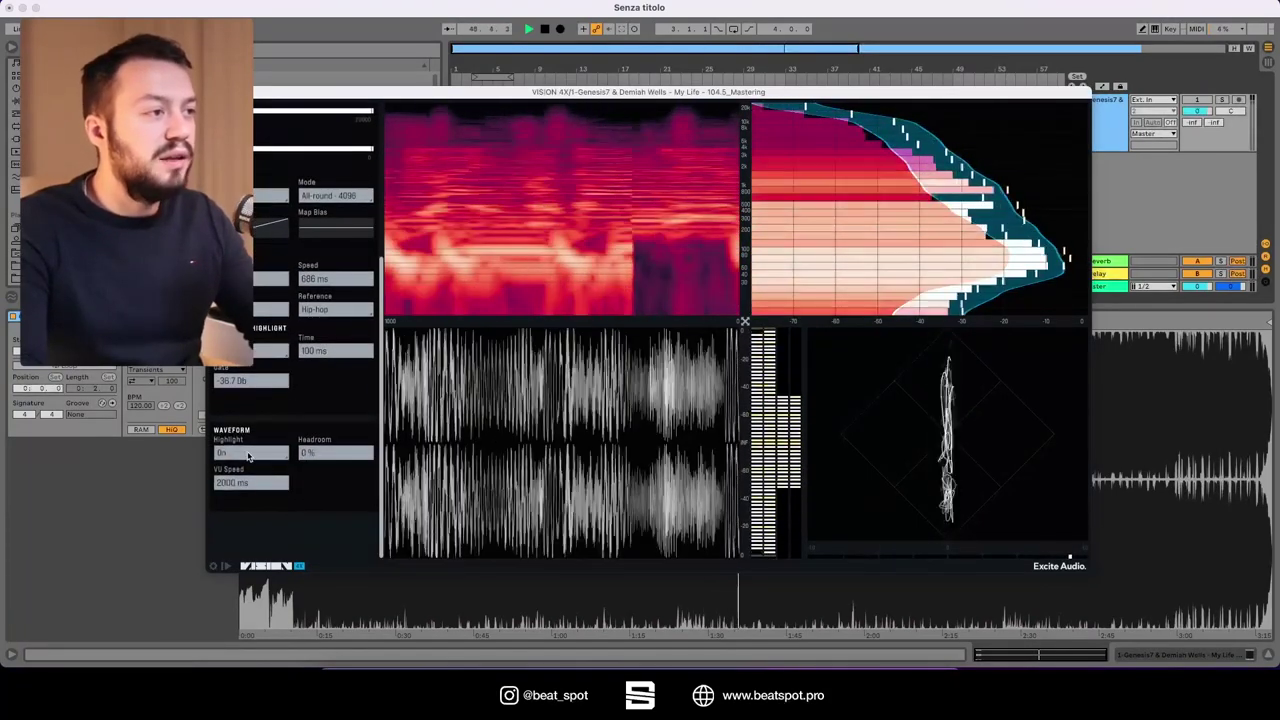
click(248, 456)
click(232, 469)
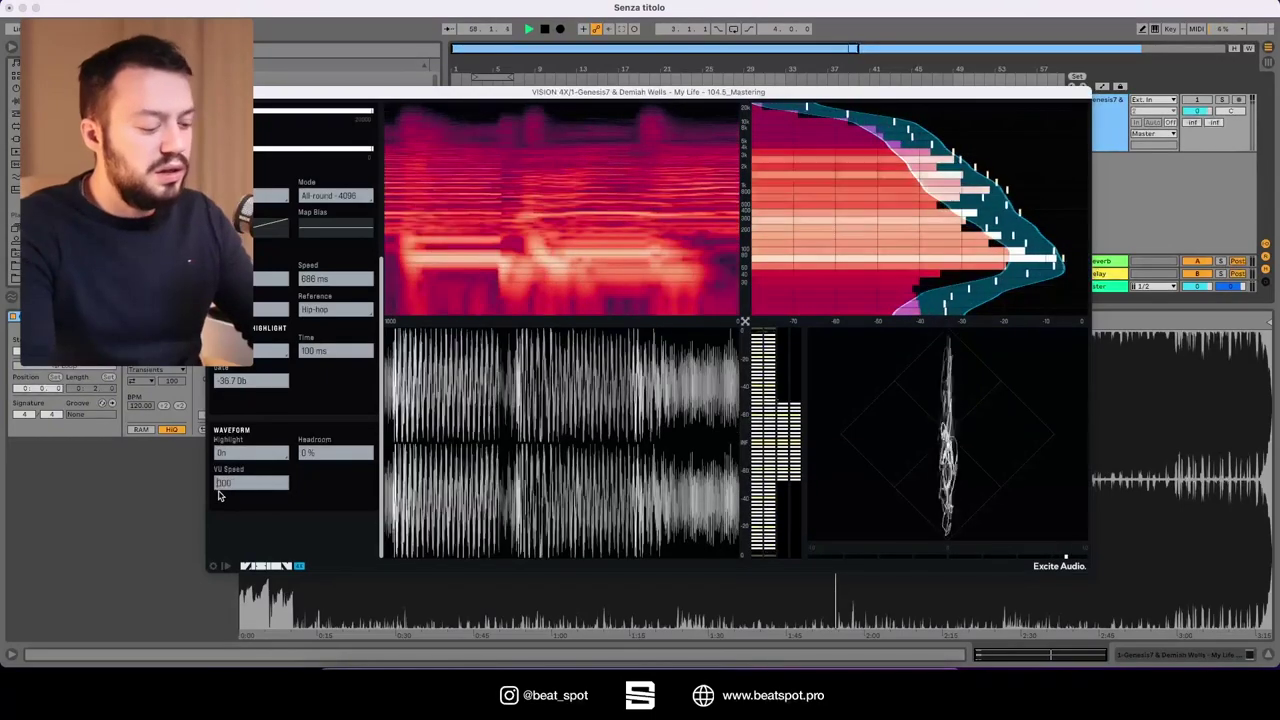
drag(220, 495, 220, 488)
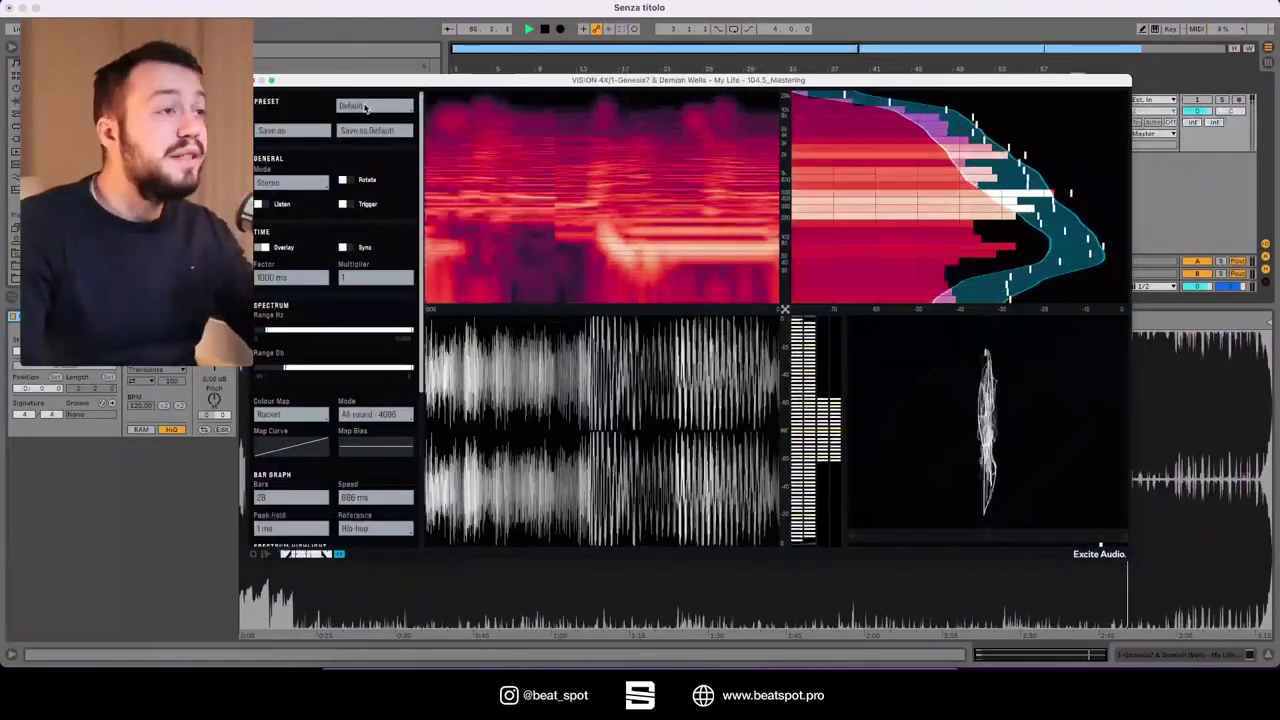
Load the Side Focus preset and nudge the plugin window slightly down
click(365, 106)
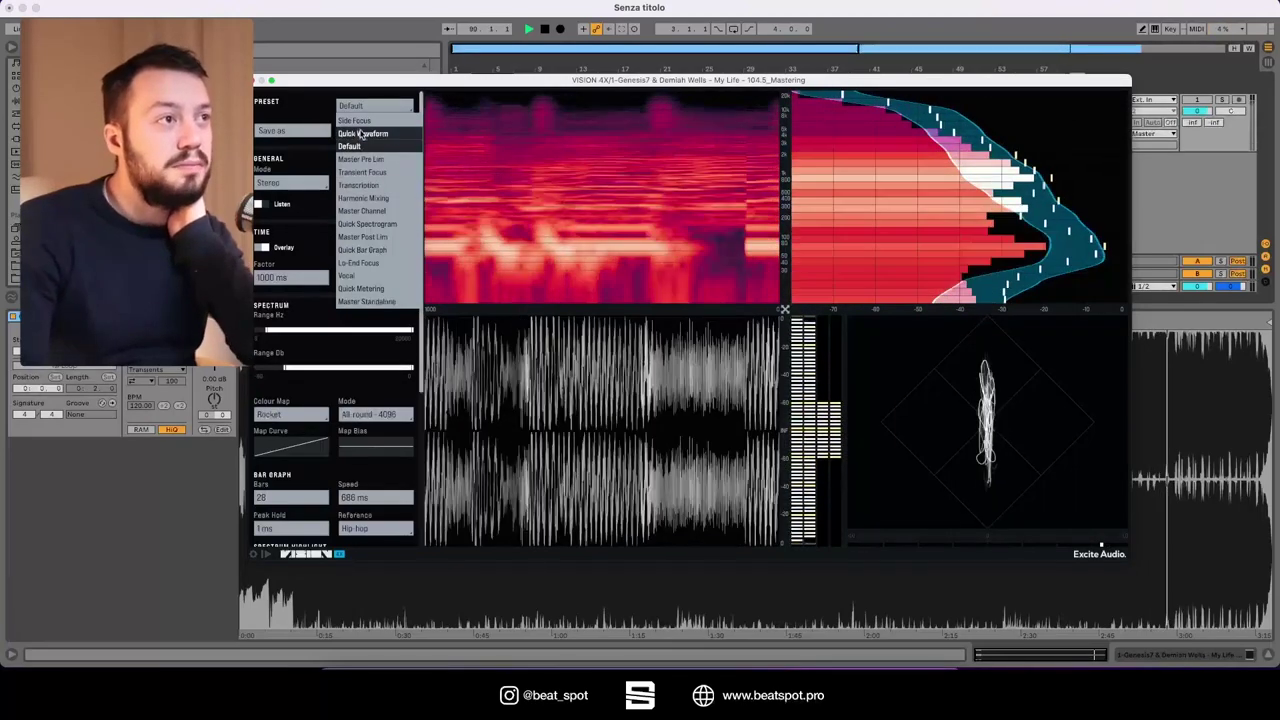
click(358, 122)
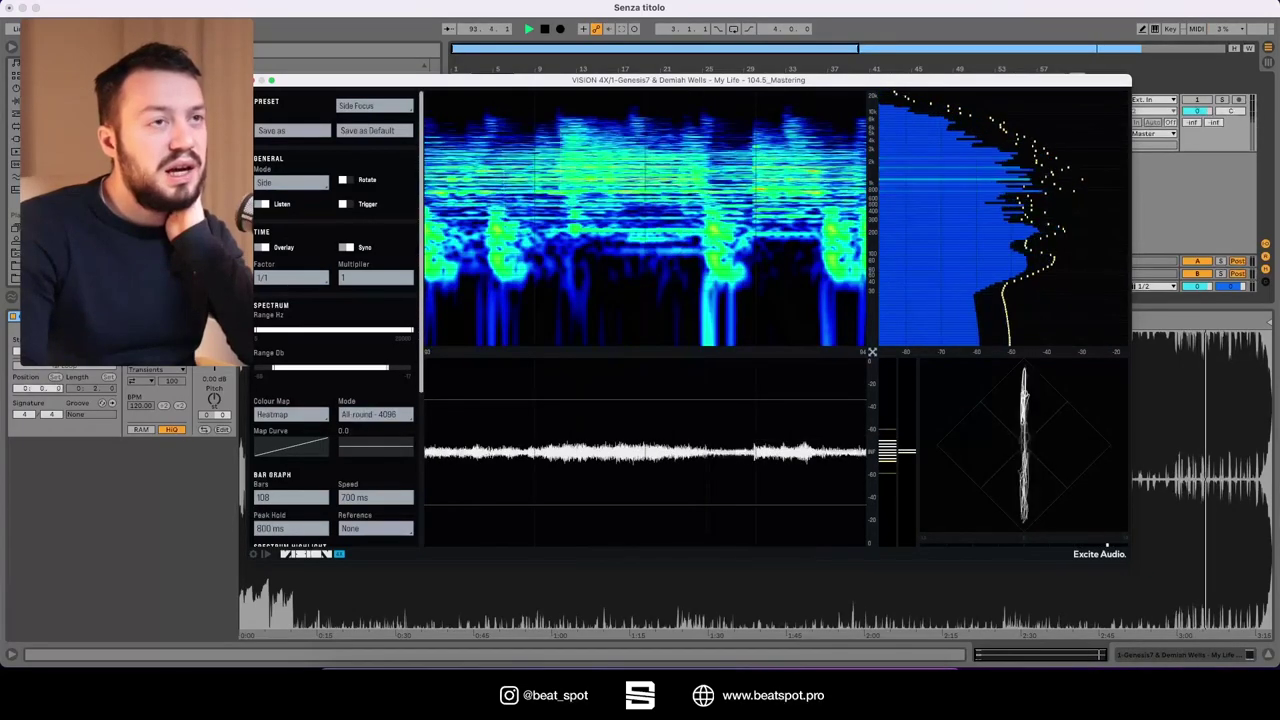
drag(828, 80, 822, 105)
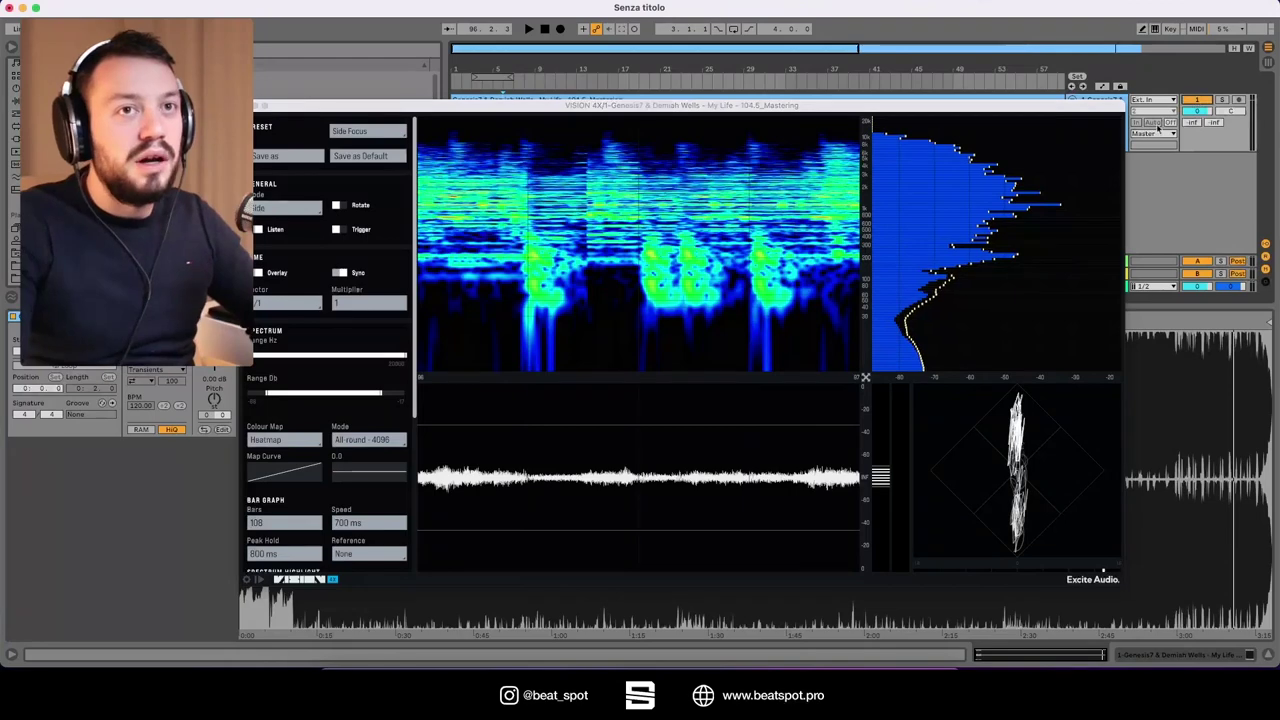
Lower the window and audition the Quick Waveform preset with a brief play and stop
drag(812, 108, 812, 142)
key(space)
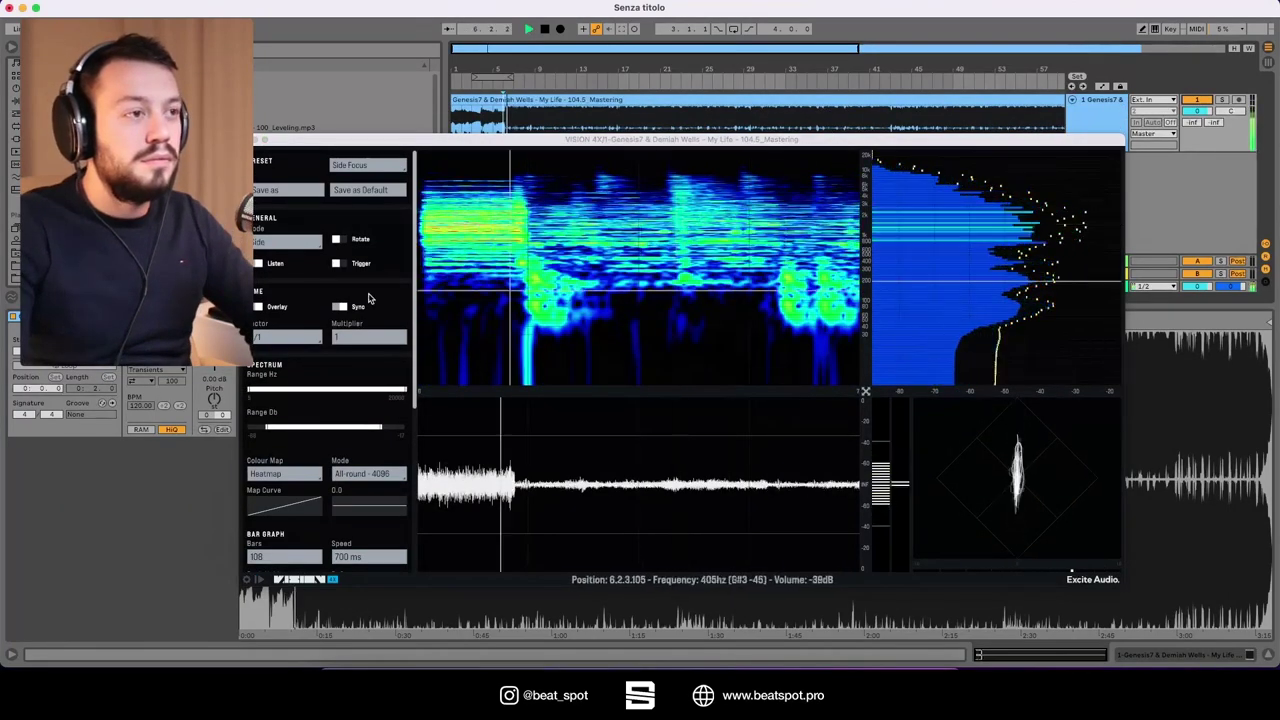
click(297, 246)
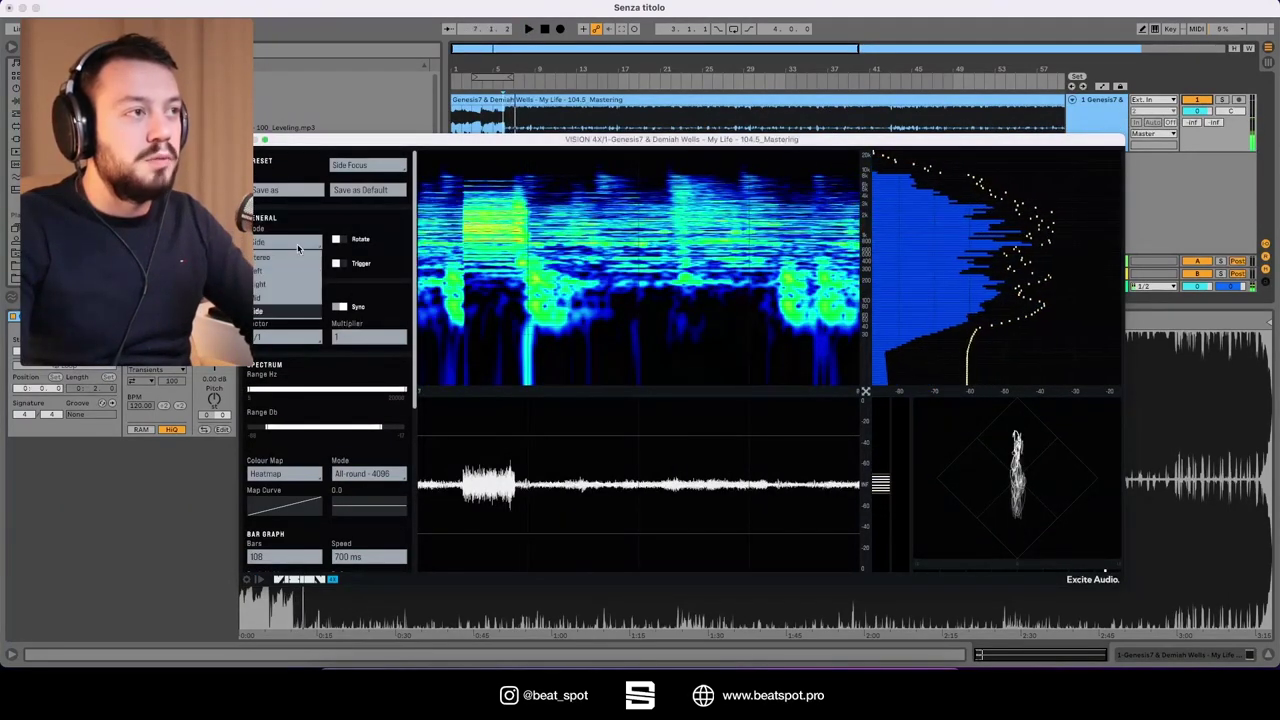
click(351, 170)
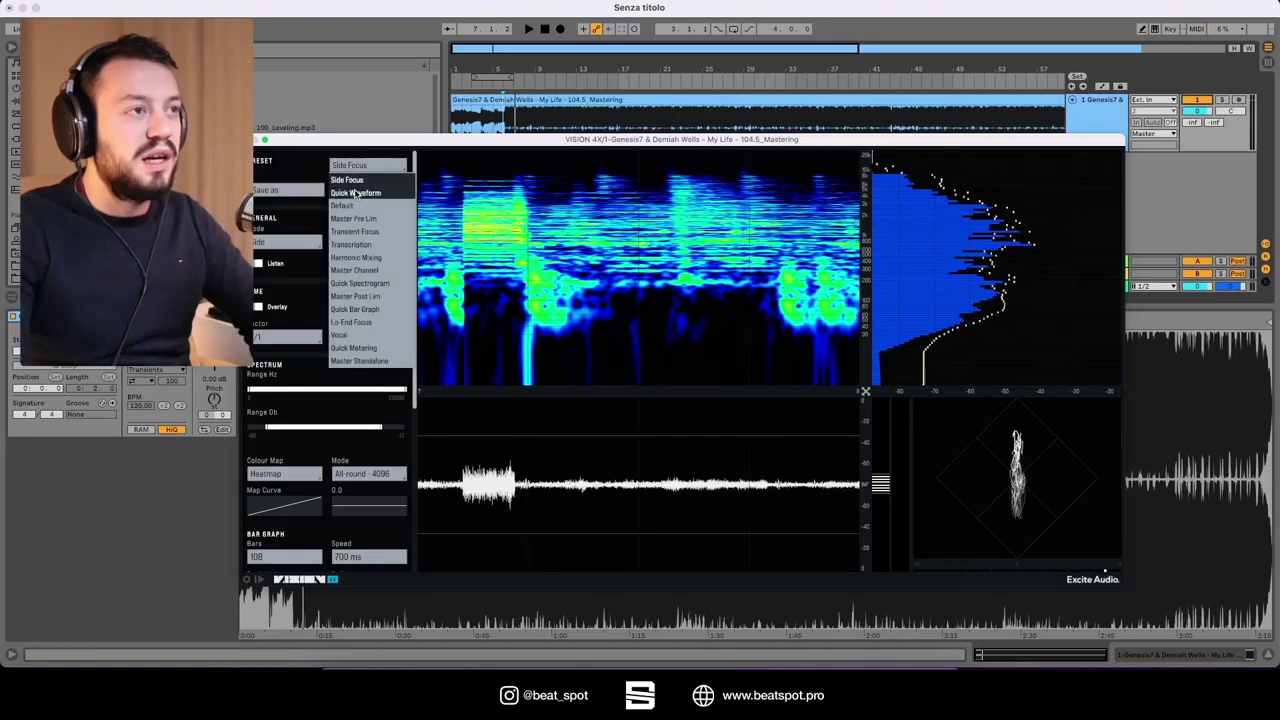
click(372, 195)
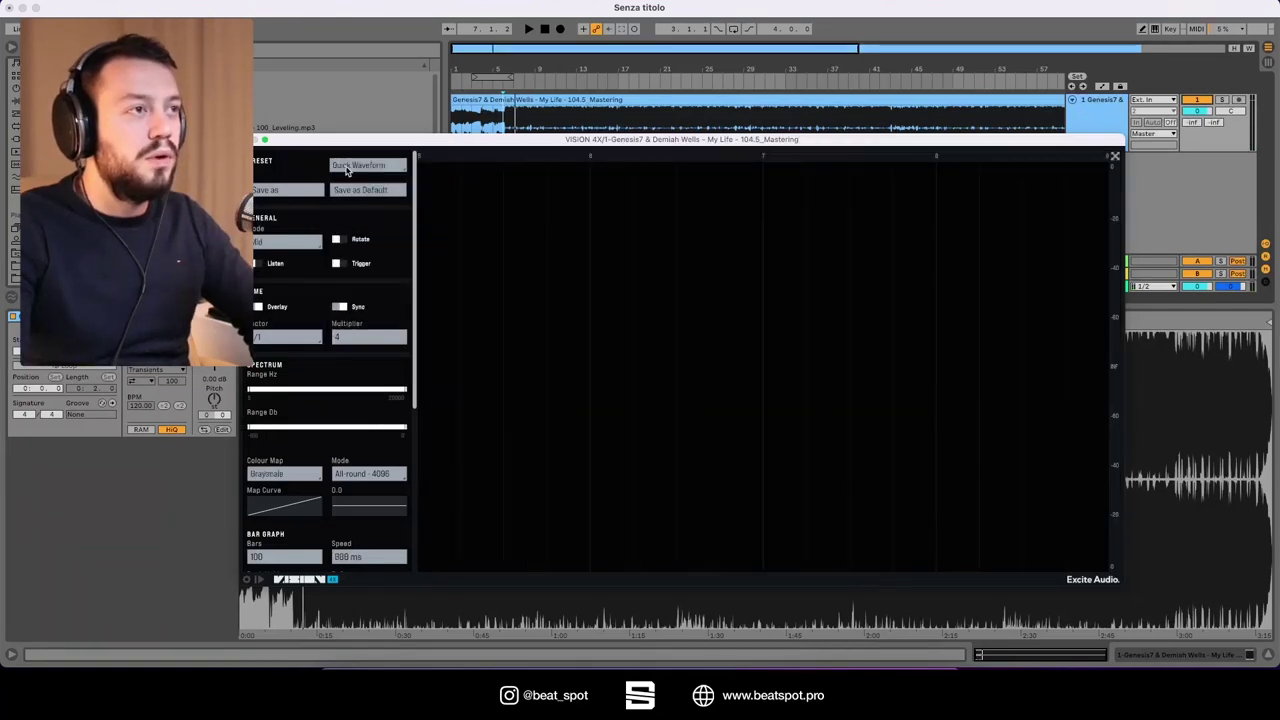
click(364, 170)
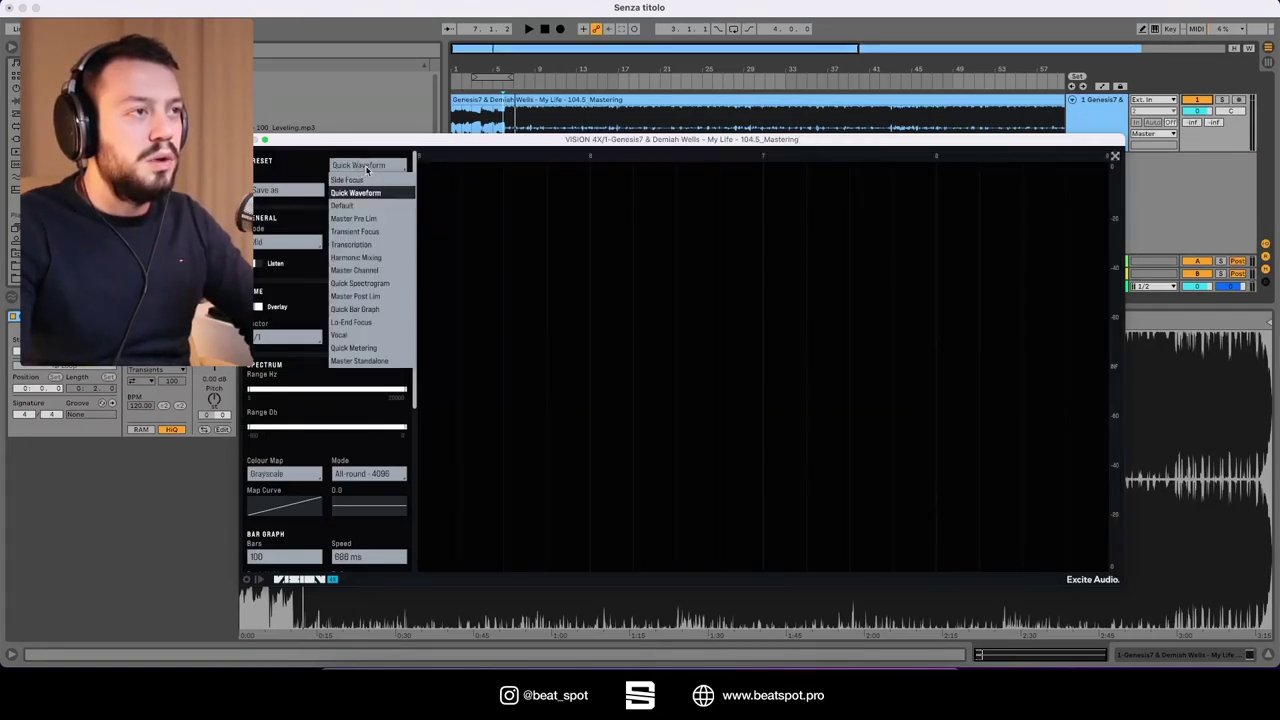
click(440, 165)
key(space)
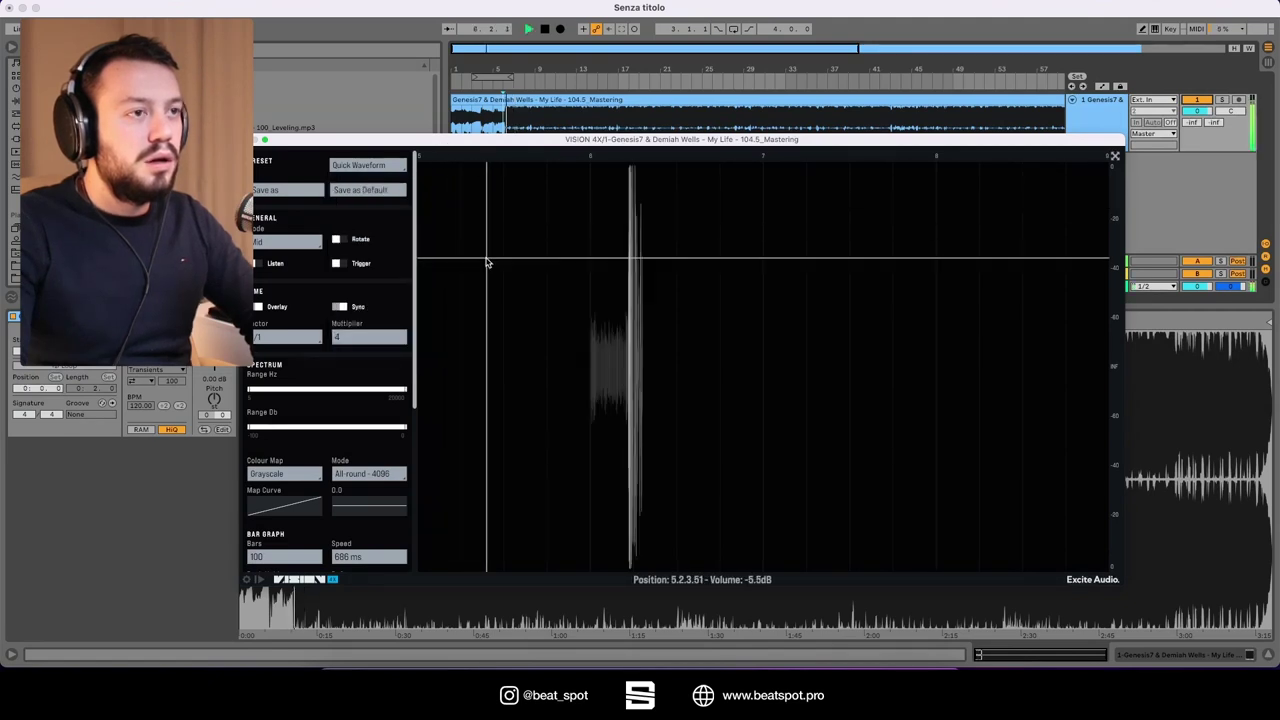
key(space)
click(366, 166)
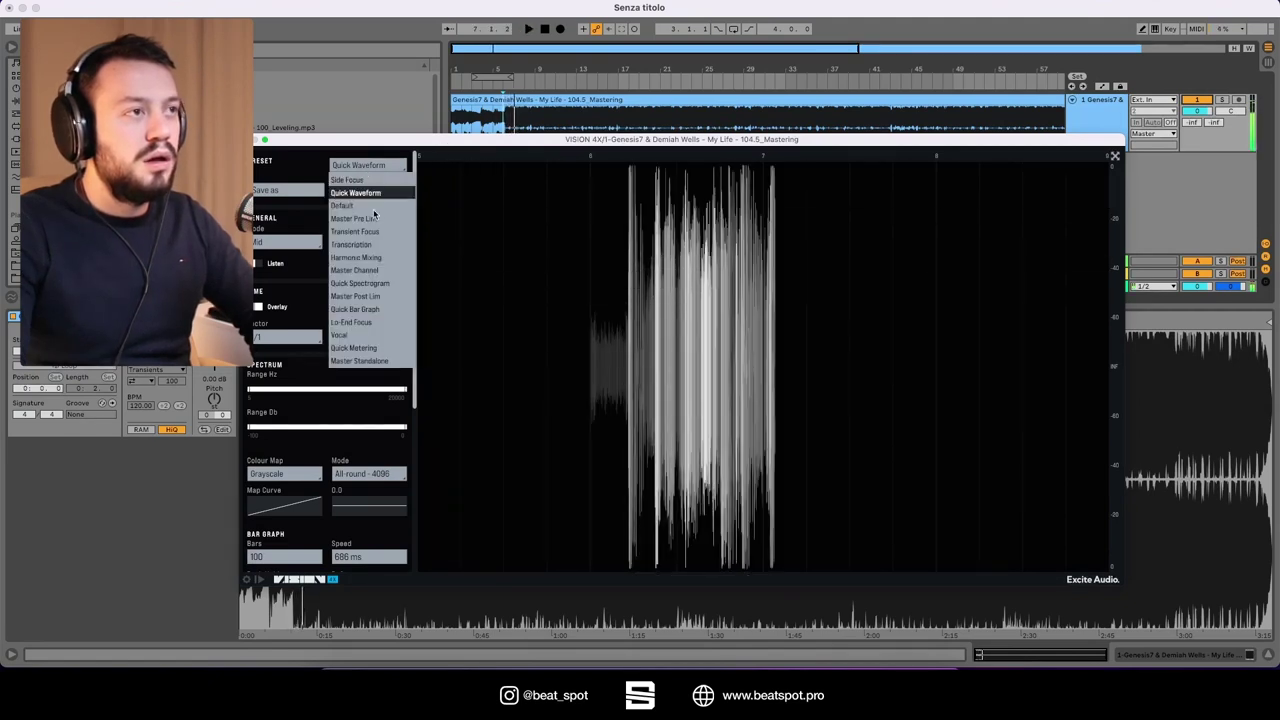
Load Master Pre Lim, then audition Transient Focus and Transcription presets during playback
click(356, 220)
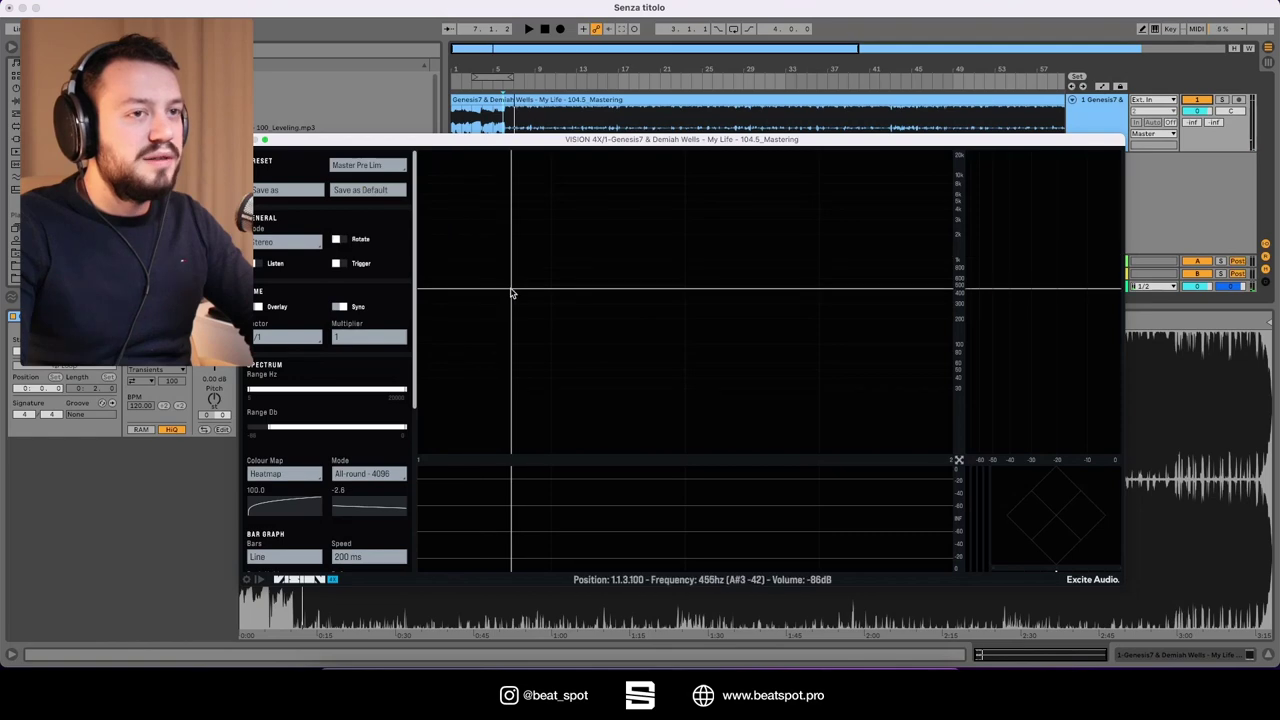
key(space)
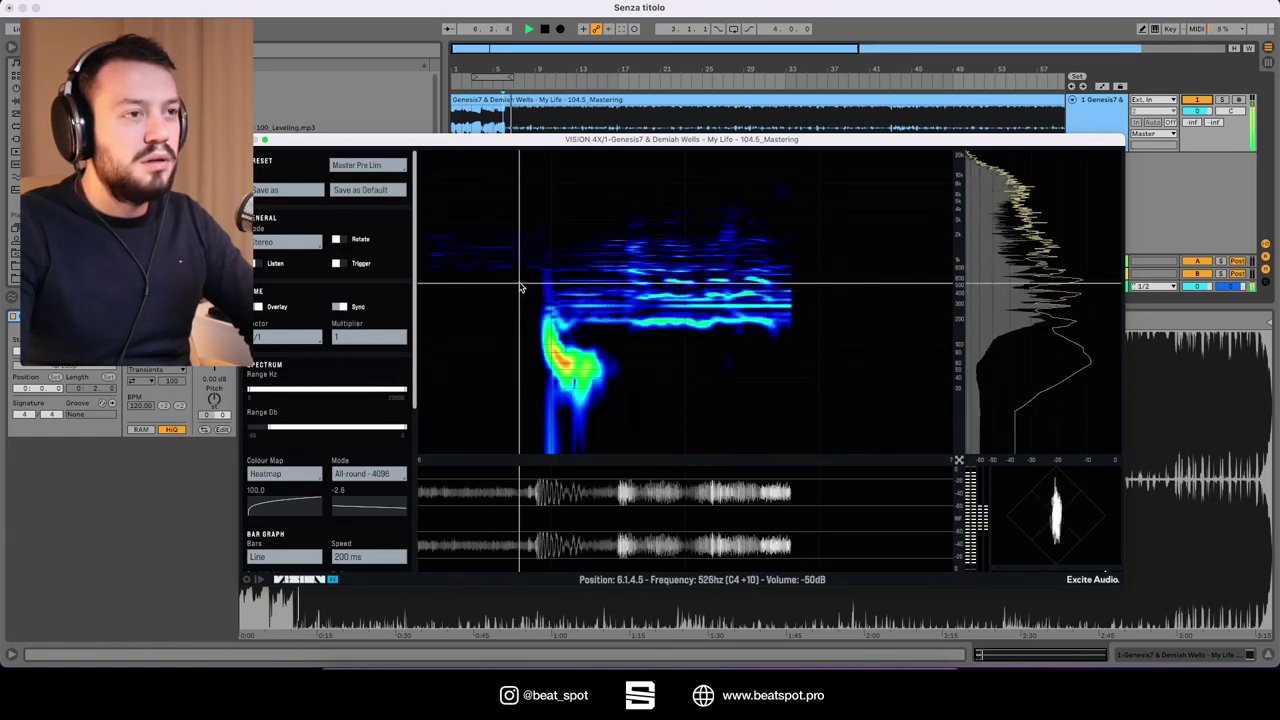
click(366, 166)
click(391, 249)
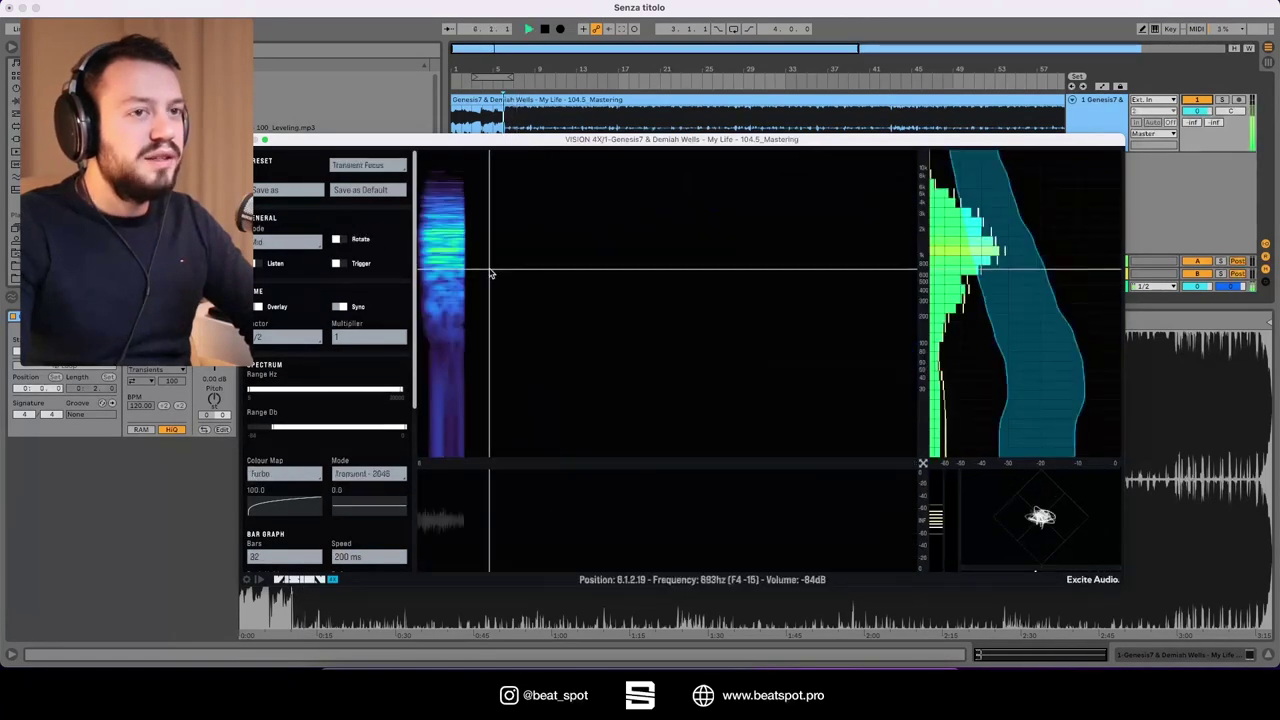
click(366, 166)
click(380, 247)
key(space)
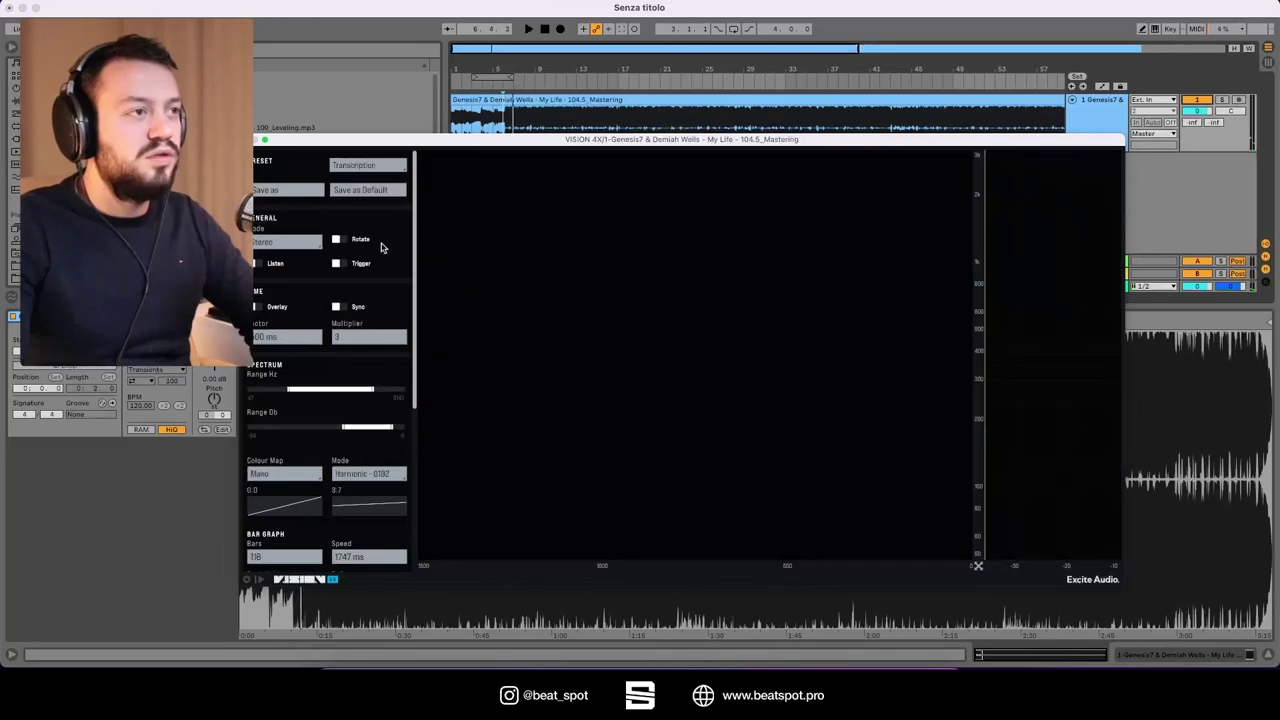
key(space)
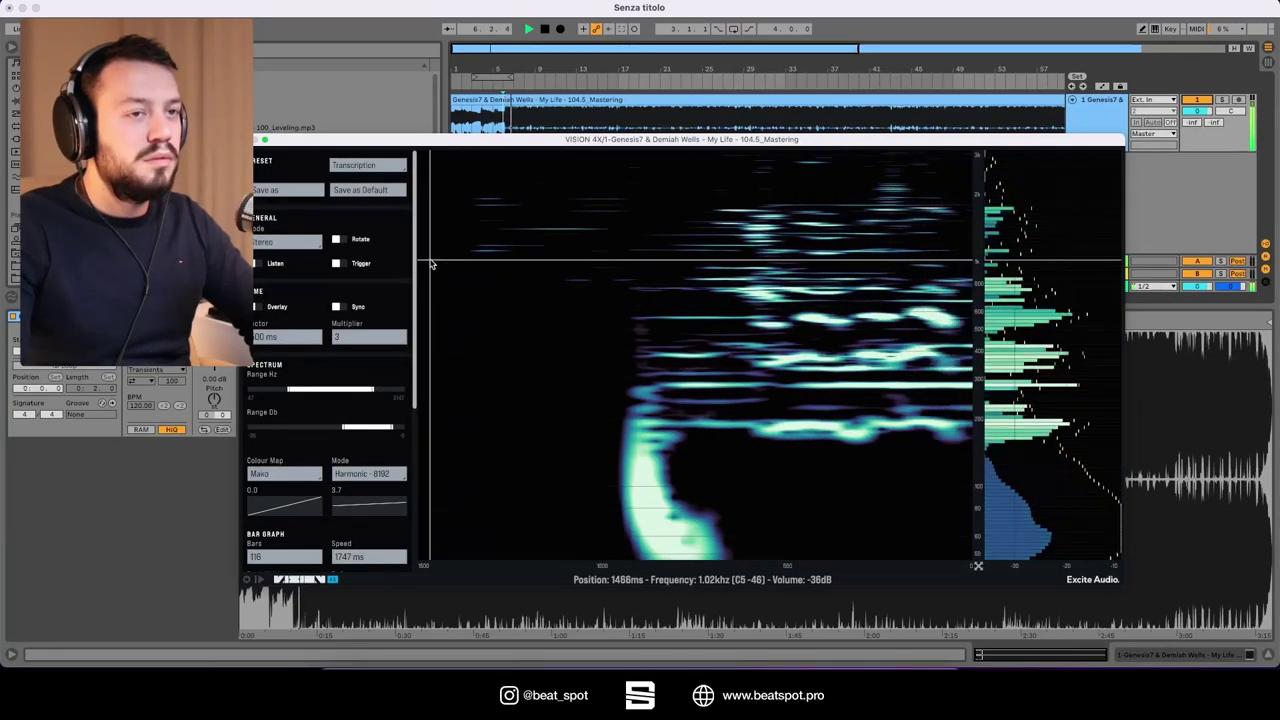
key(space)
Audition Harmonic Mixing, then load Master Post Lim and play the track
click(366, 166)
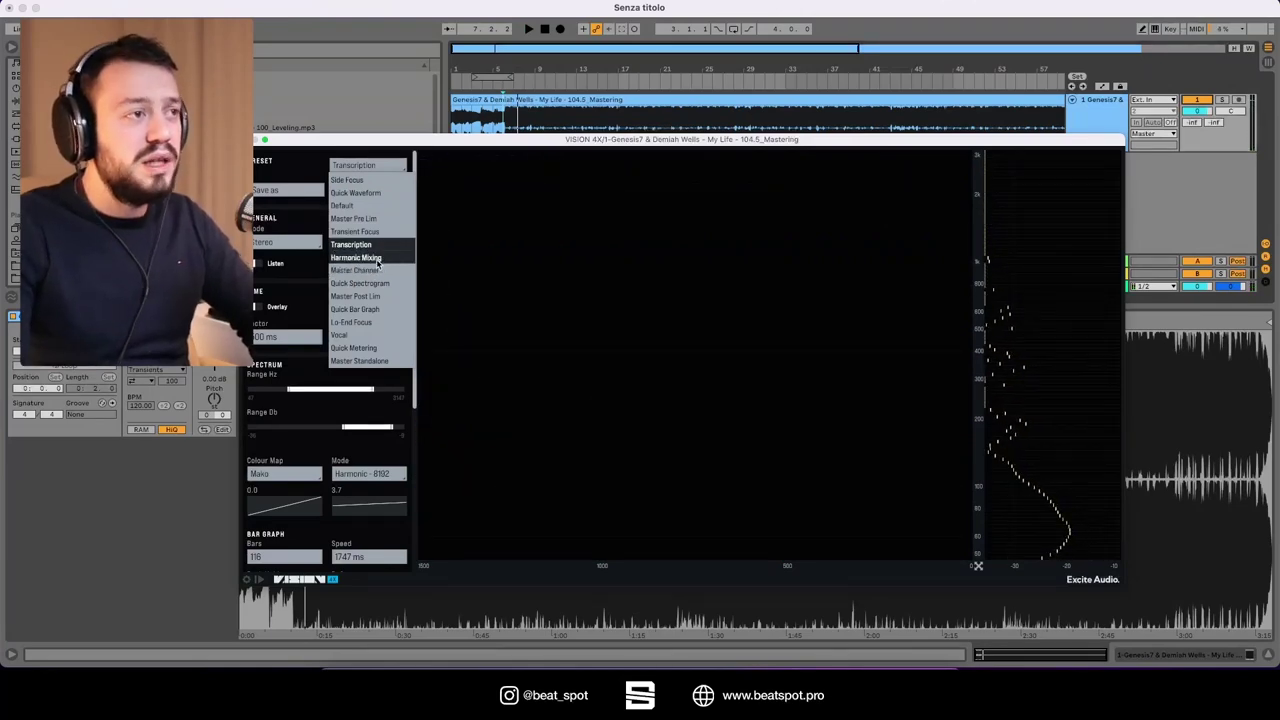
click(376, 259)
key(space)
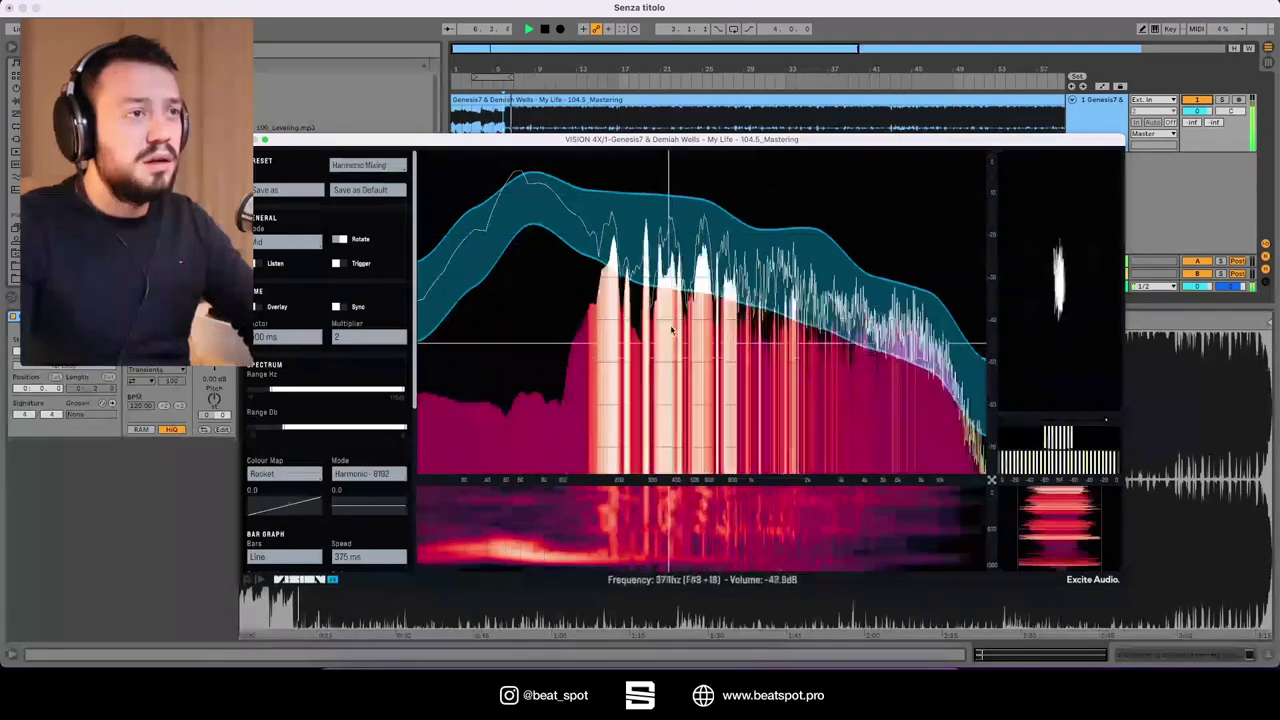
key(space)
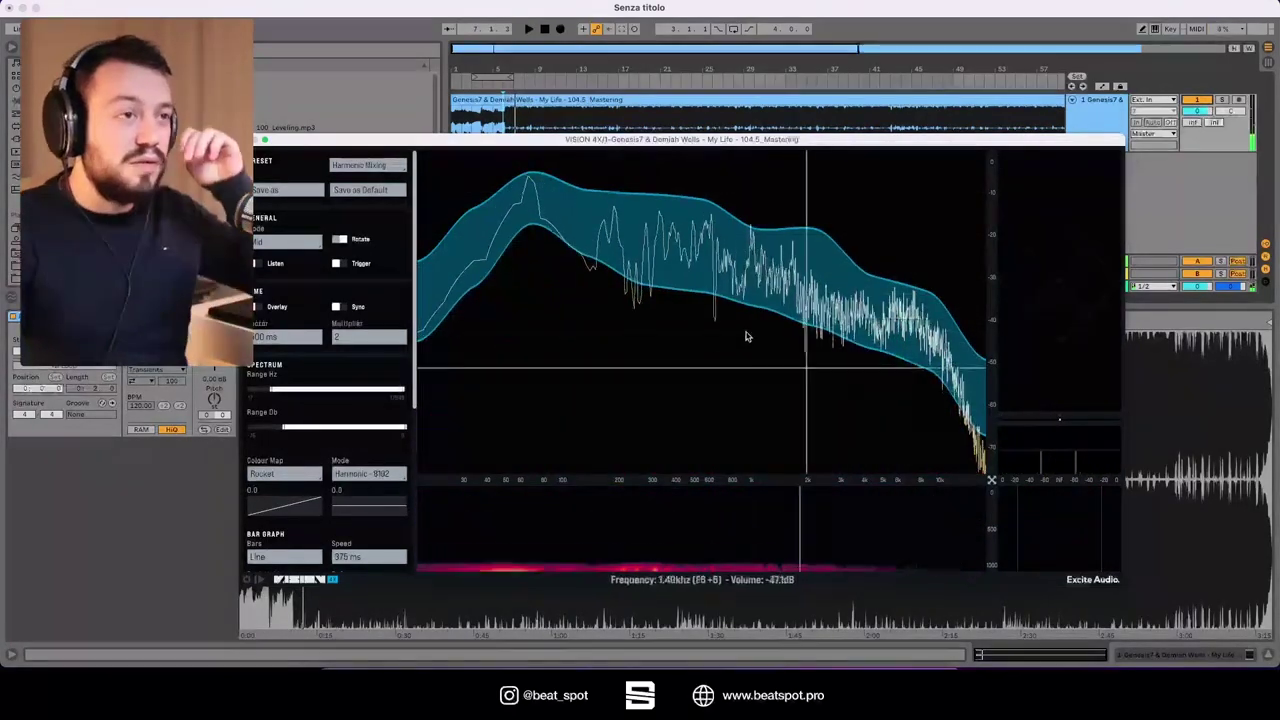
click(368, 165)
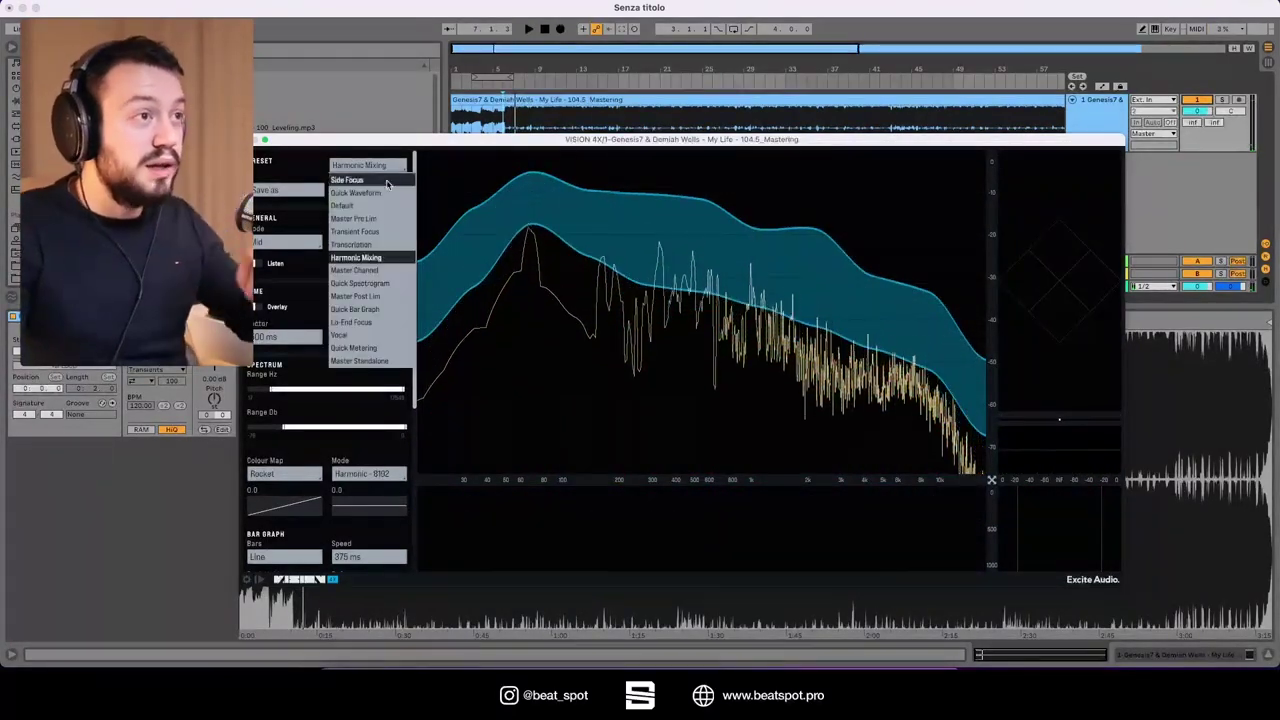
click(342, 298)
key(space)
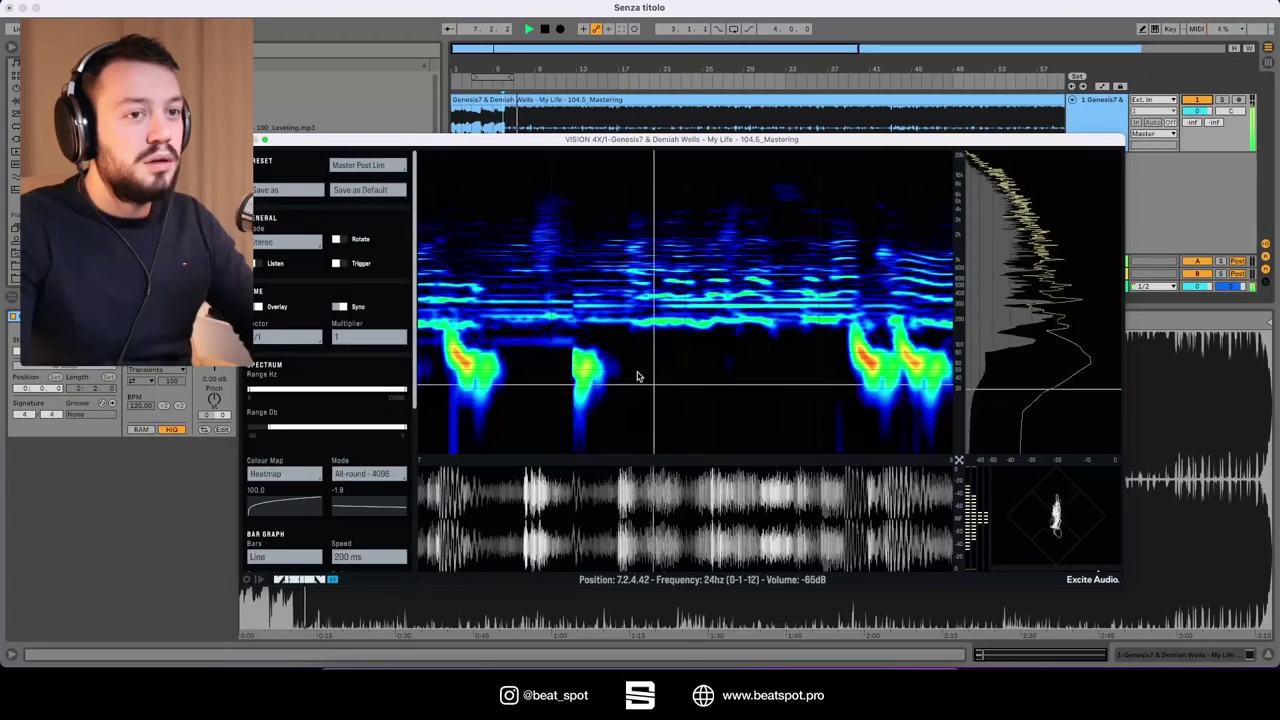
Audition the Lo-End Focus preset, then the Vocal preset with playback running
click(368, 165)
click(351, 323)
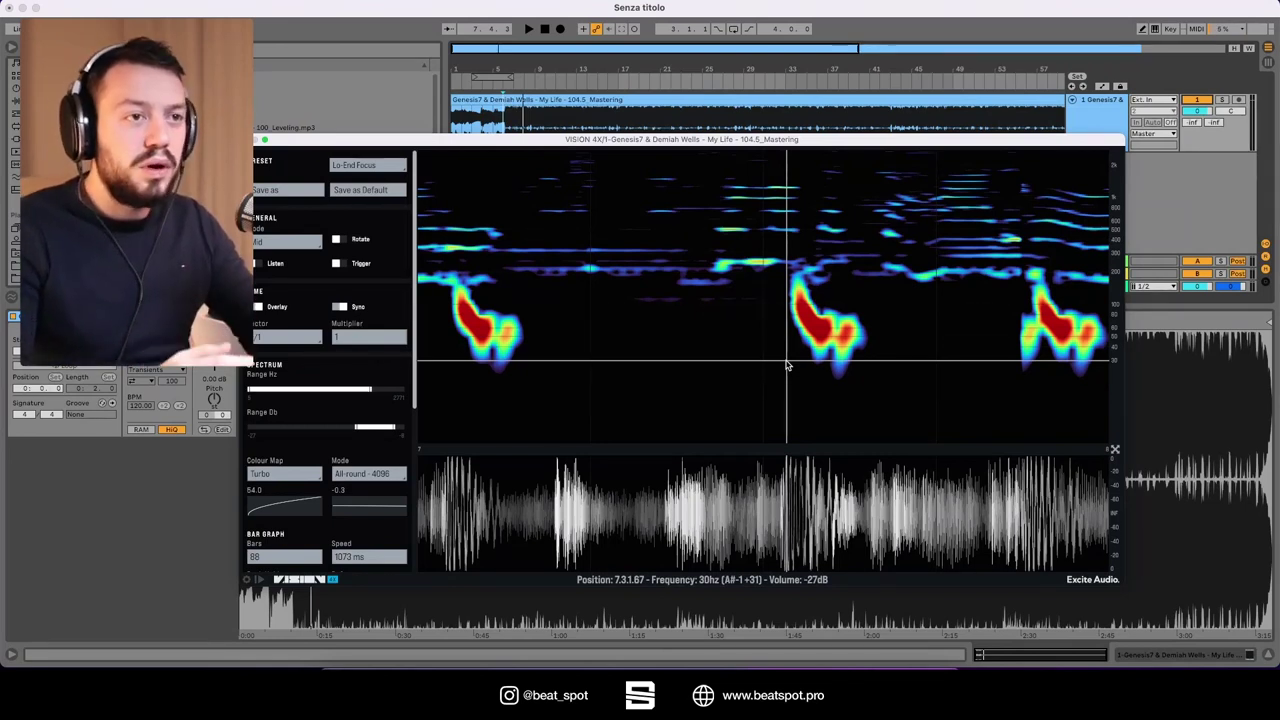
click(334, 160)
click(362, 250)
key(space)
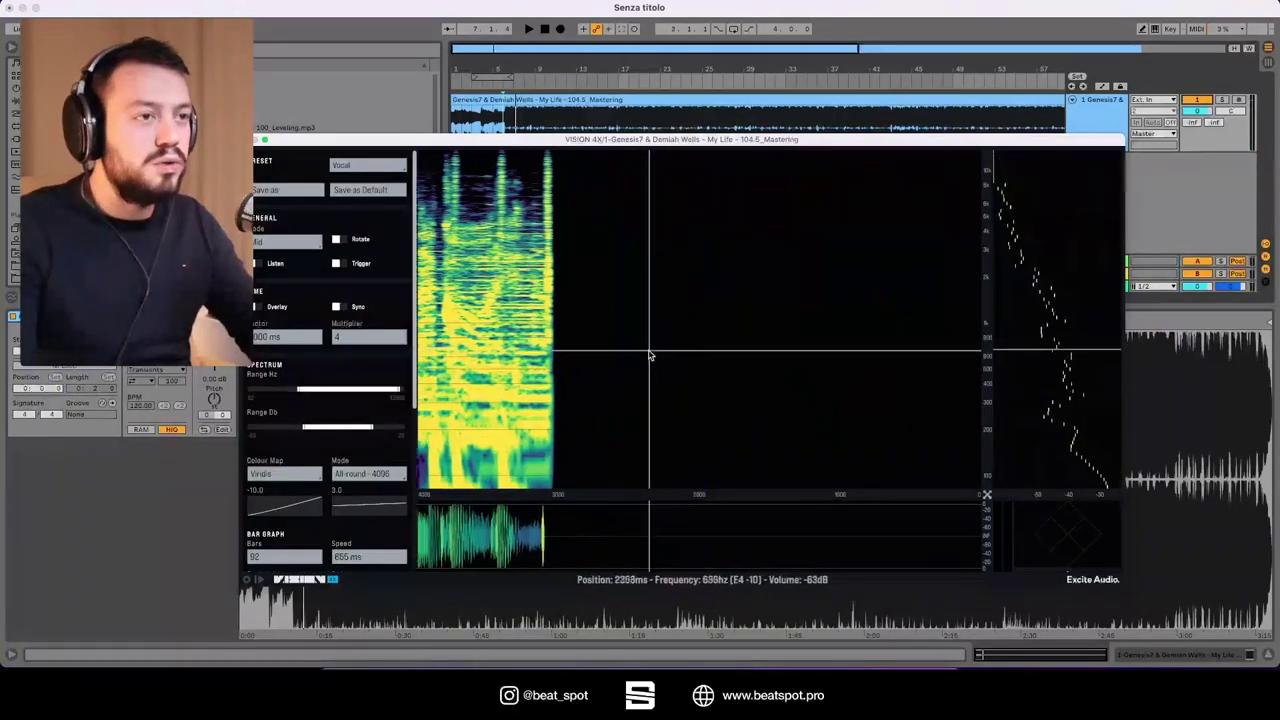
Load the Quick Metering preset and play to show level meters and the stereo scope
click(384, 170)
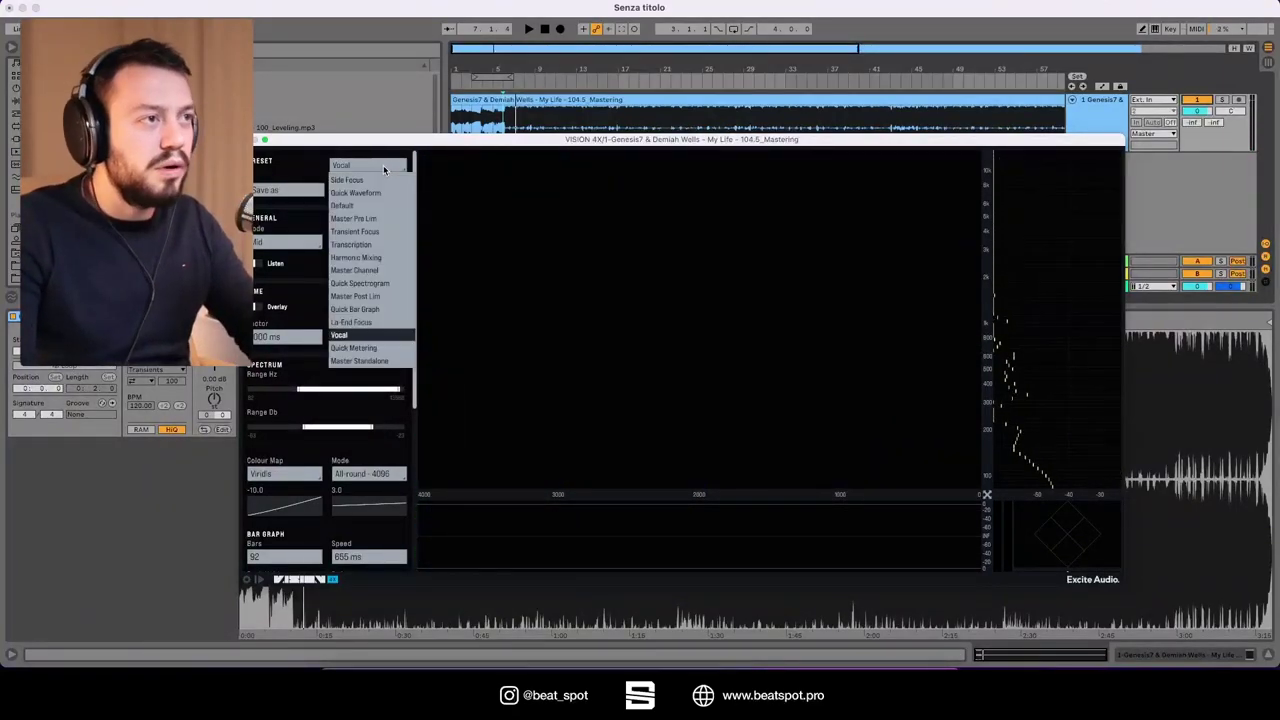
click(353, 348)
key(space)
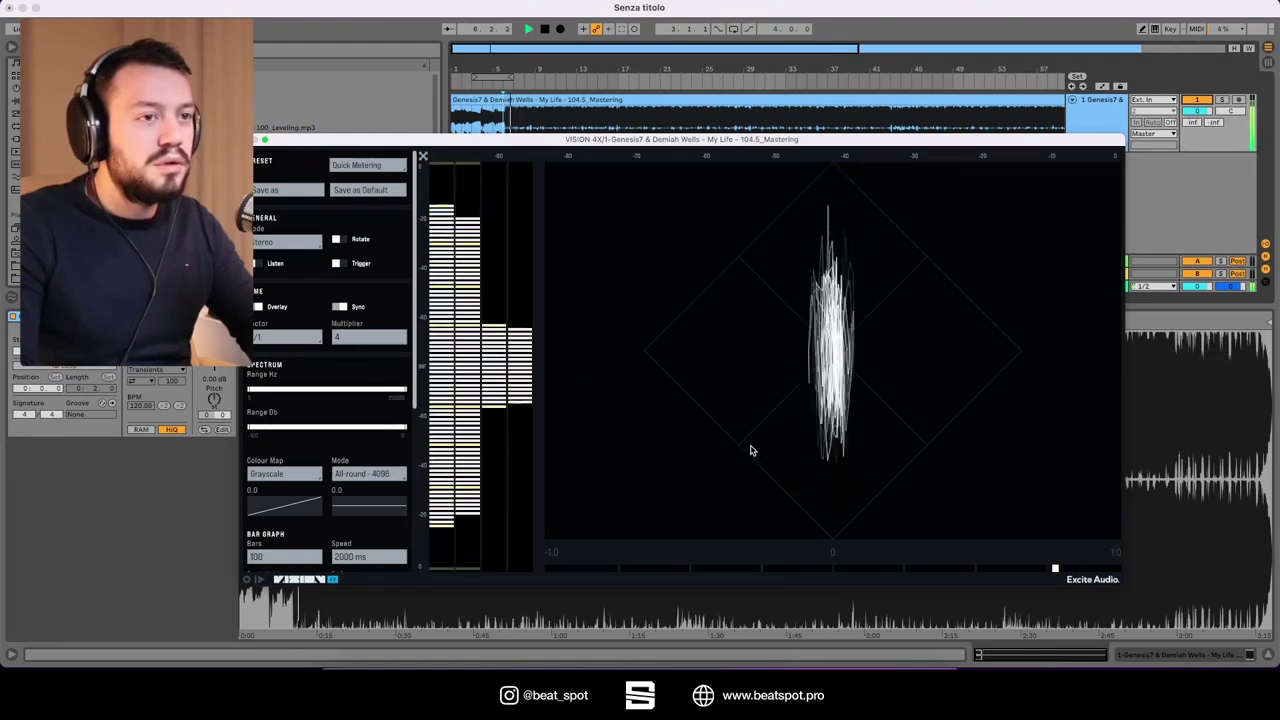
Load the Master Standalone preset: spectrogram, spectrum, waveform, meters and scope in Heatmap colours
click(387, 167)
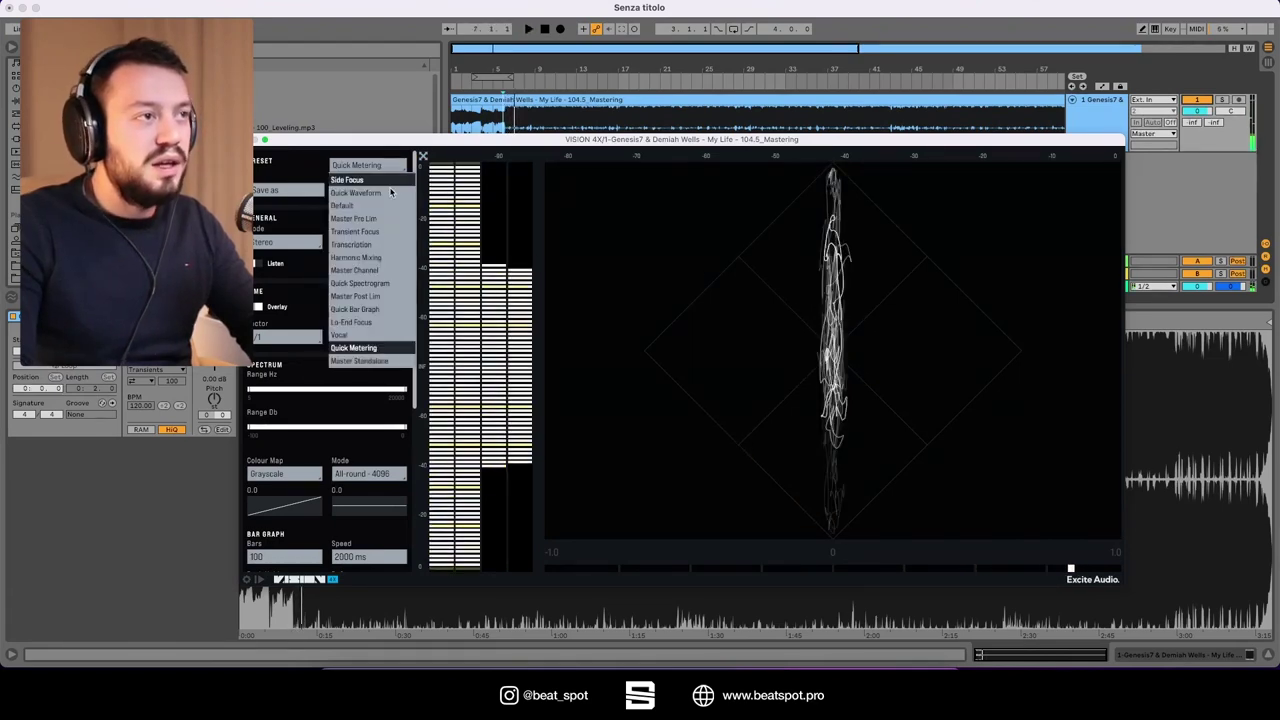
click(372, 360)
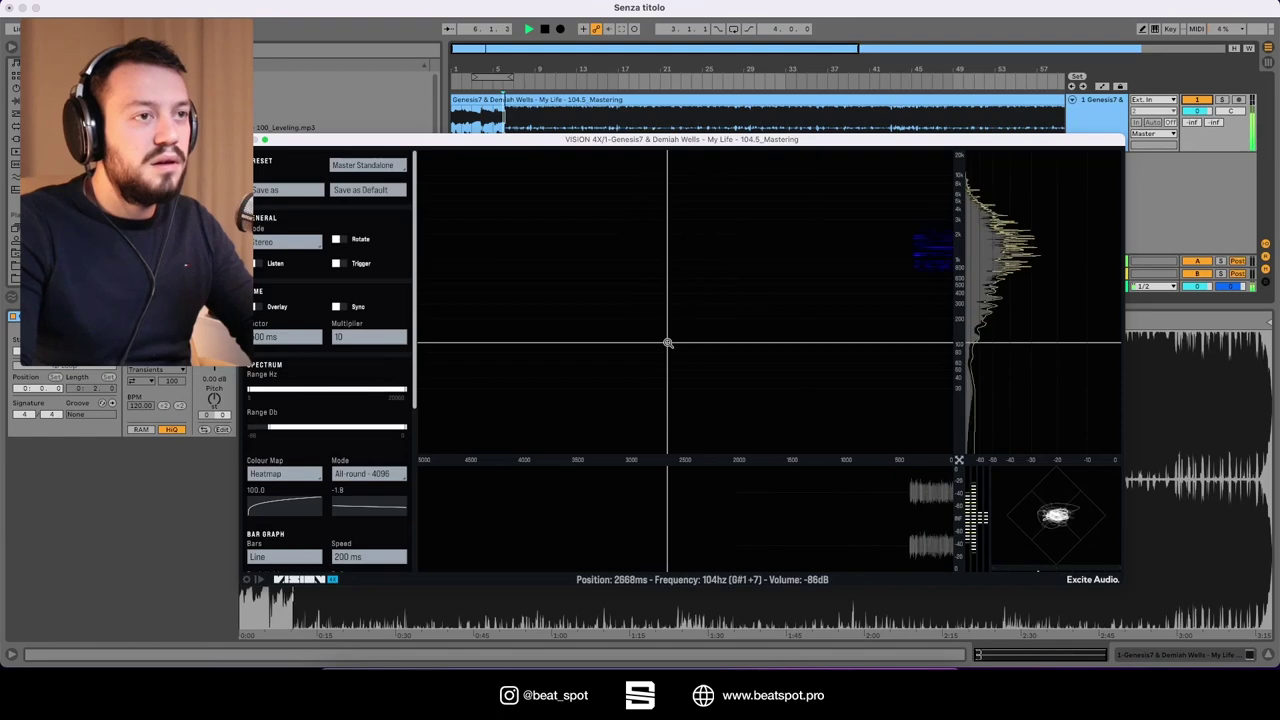